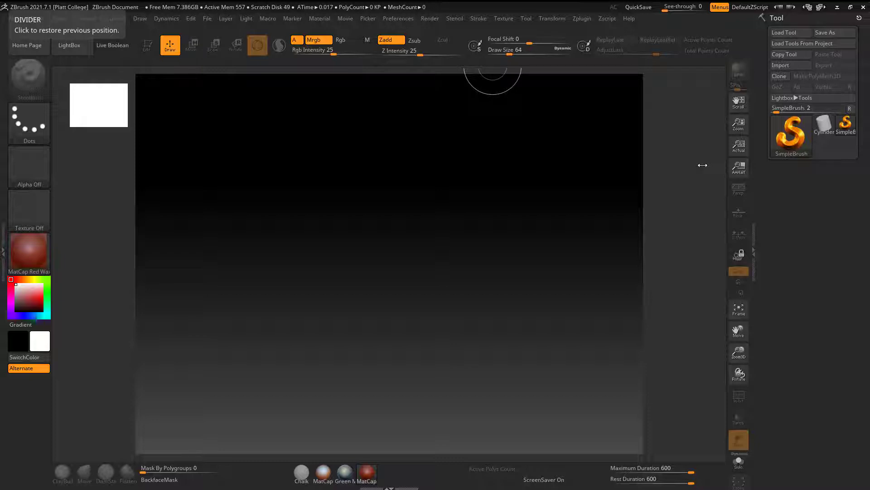
- Load the ZBrush_Statue.ZPR project from the LightBox project library and fit the whole statue in the canvas
{"action": "left_click", "coordinate": [70, 46]}
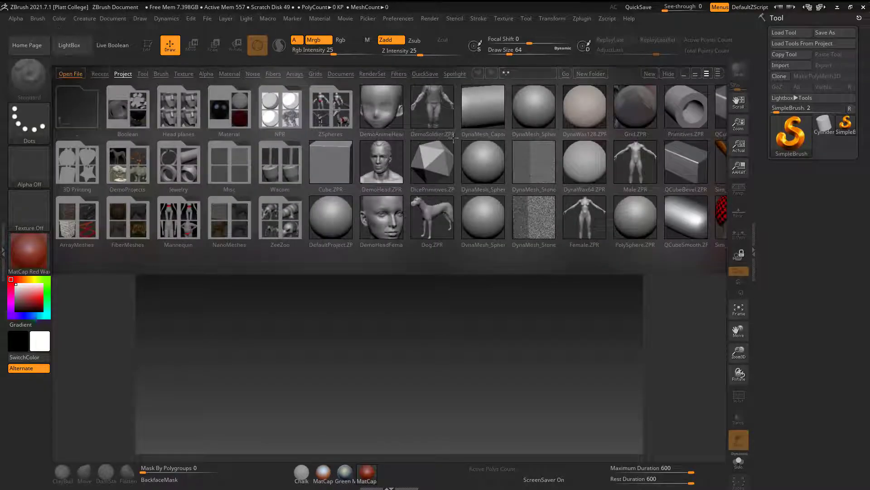
{"action": "scroll", "coordinate": [469, 135], "scroll_direction": "down", "scroll_amount": 5}
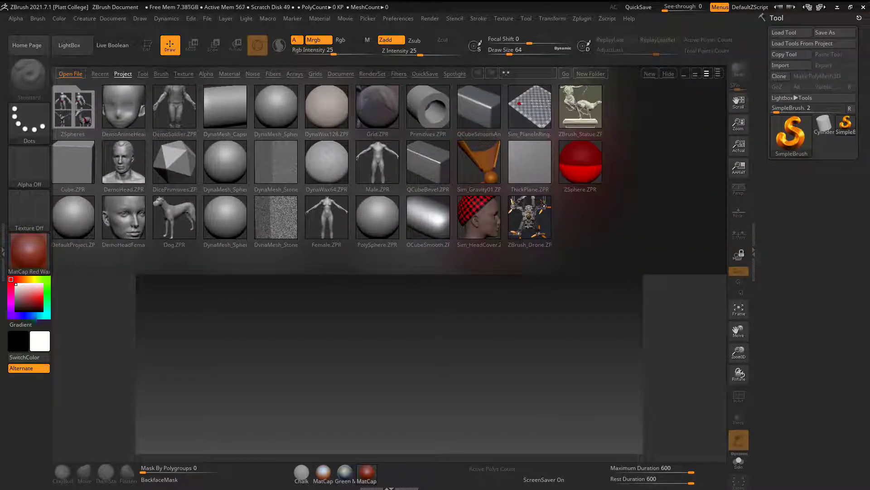
{"action": "double_click", "coordinate": [574, 105]}
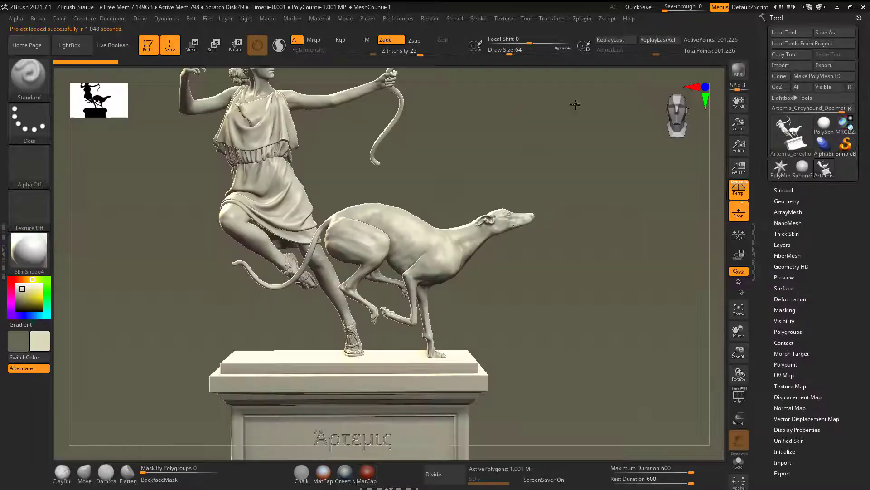
{"action": "left_click_drag", "start_coordinate": [562, 326], "coordinate": [601, 285]}
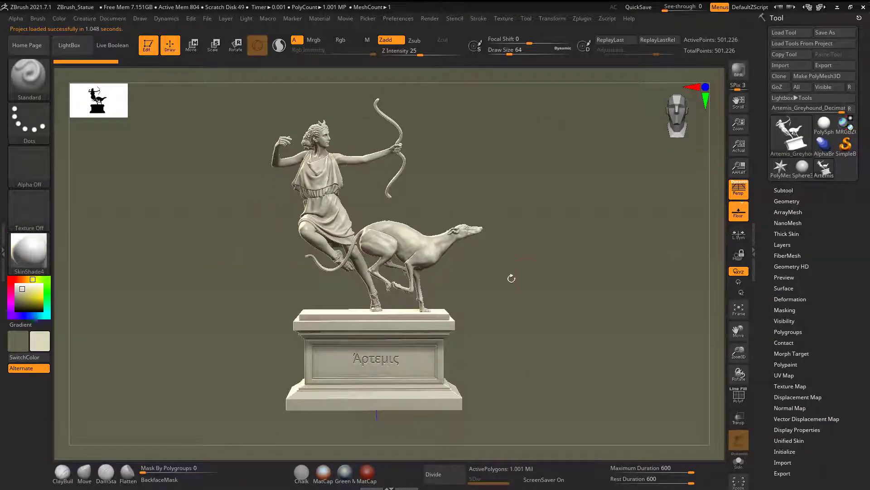
{"action": "left_click_drag", "start_coordinate": [511, 278], "coordinate": [539, 269]}
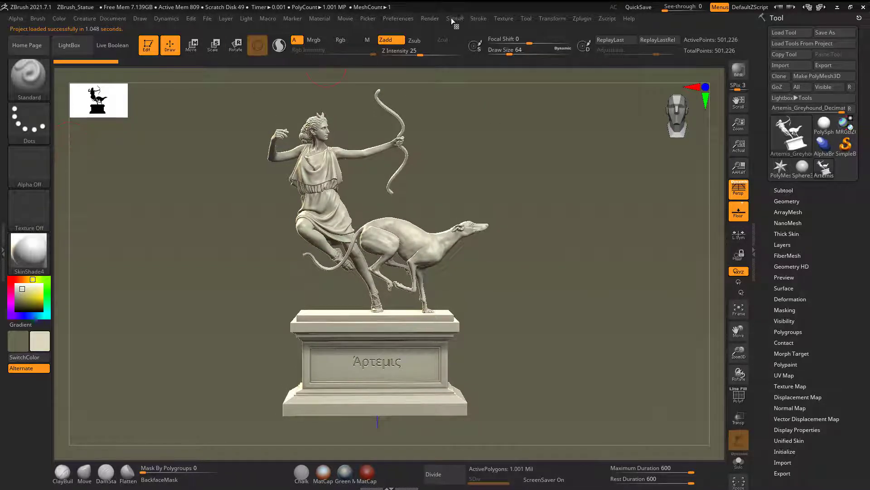
- Open the left tray and dock the Movie palette in it
{"action": "left_click", "coordinate": [346, 18]}
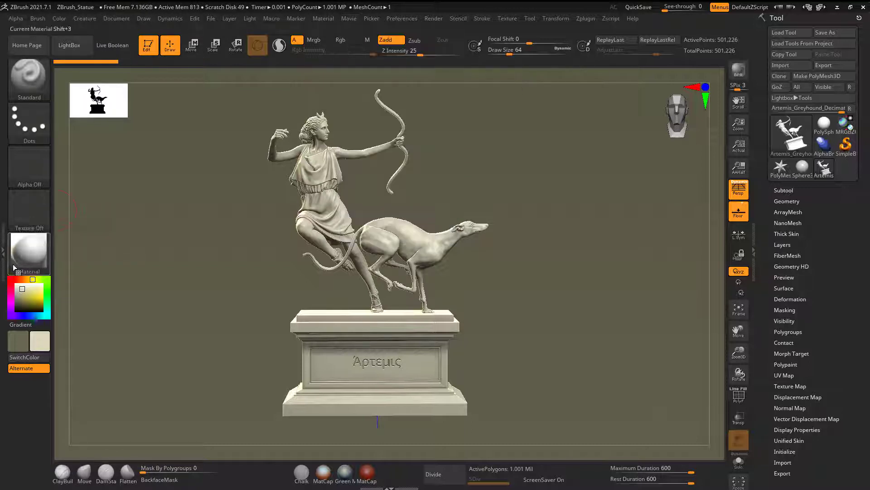
{"action": "left_click", "coordinate": [4, 255]}
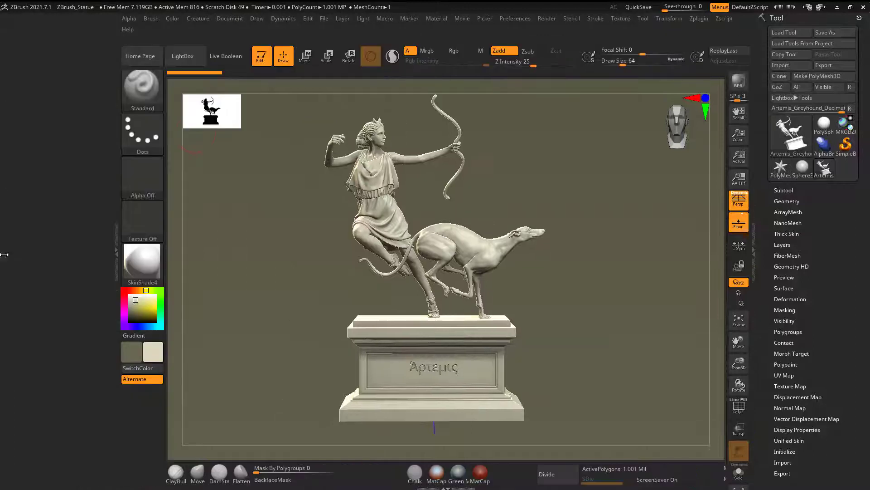
{"action": "left_click", "coordinate": [466, 18]}
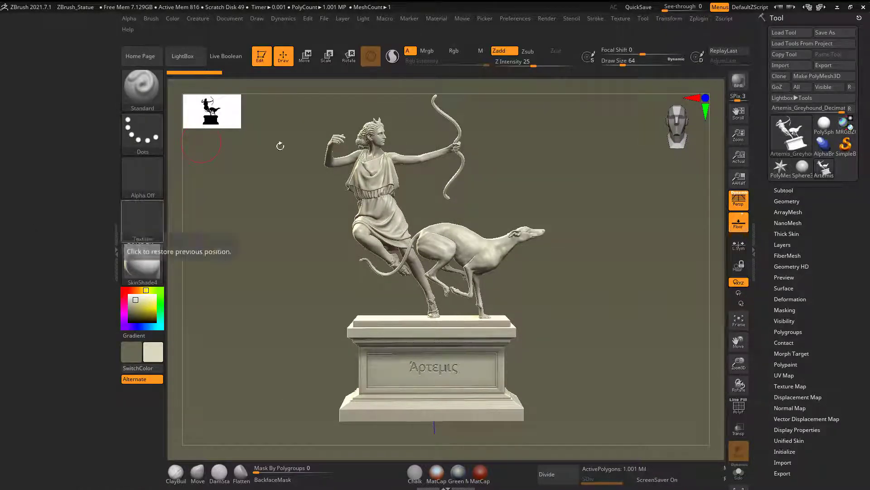
{"action": "left_click", "coordinate": [457, 18]}
{"action": "left_click_drag", "start_coordinate": [460, 29], "coordinate": [55, 82]}
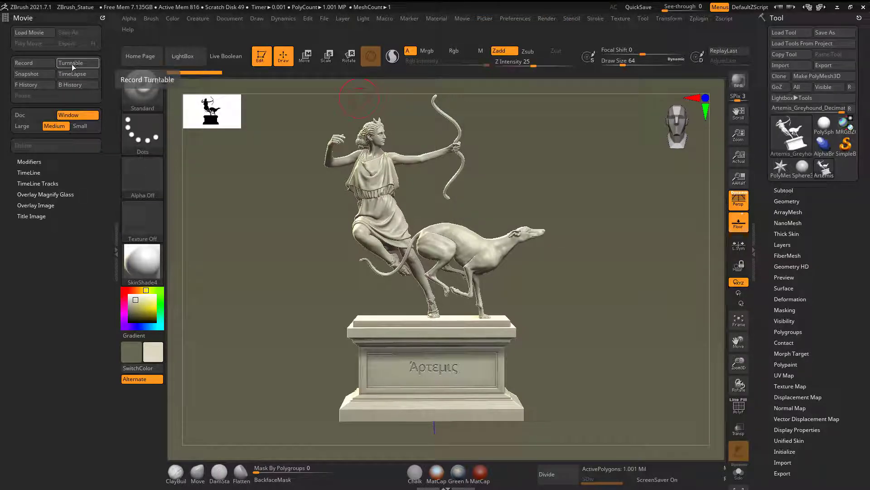
- Record a test turntable movie of the full window, play it back, and delete it without saving
{"action": "left_click", "coordinate": [69, 64]}
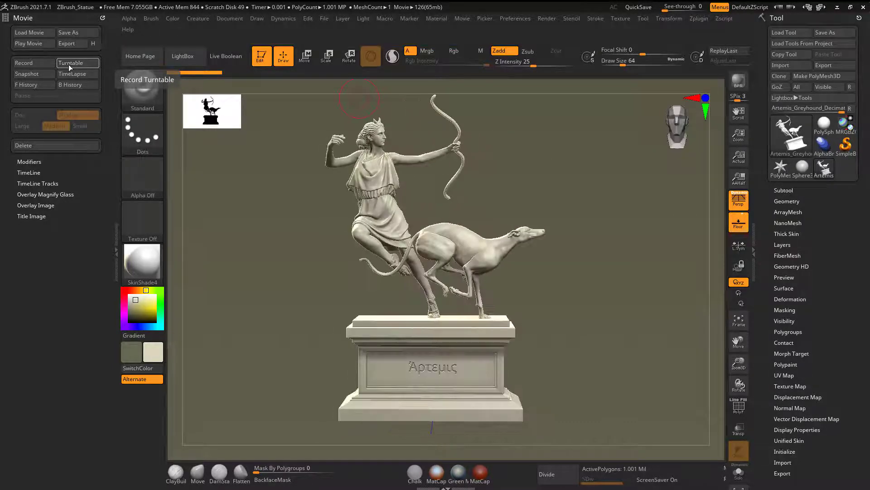
{"action": "left_click", "coordinate": [36, 46]}
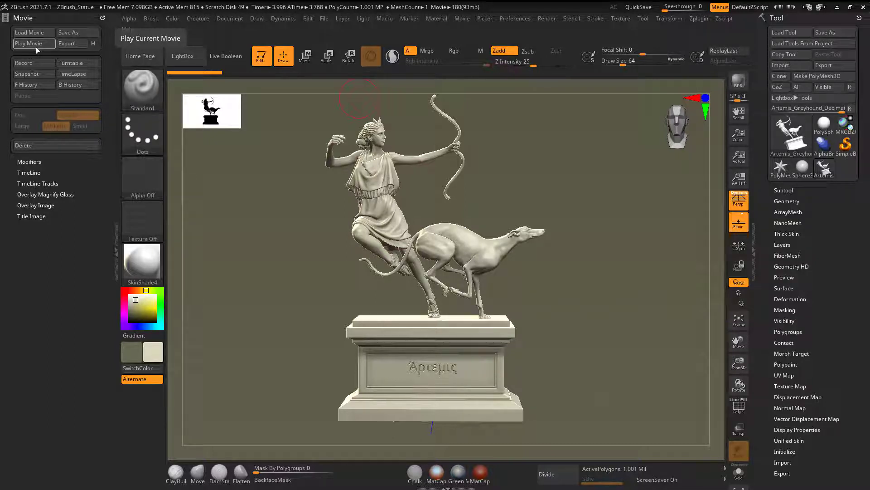
{"action": "left_click", "coordinate": [41, 149]}
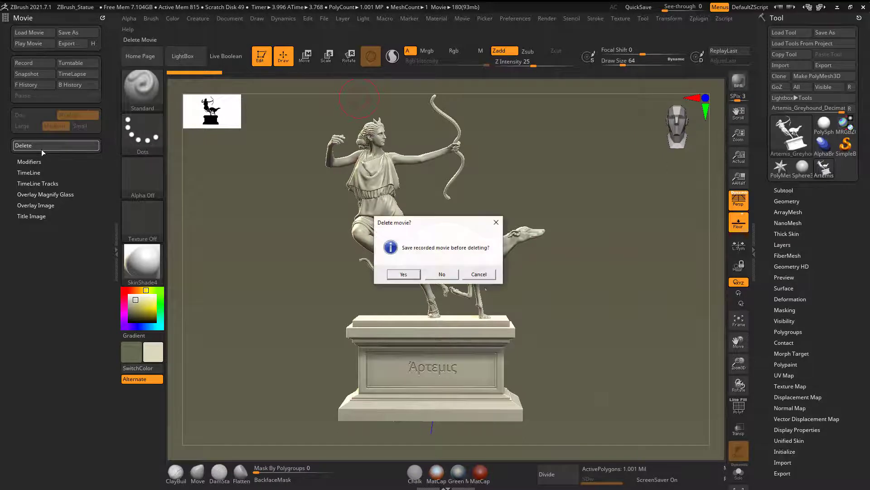
{"action": "left_click", "coordinate": [455, 276]}
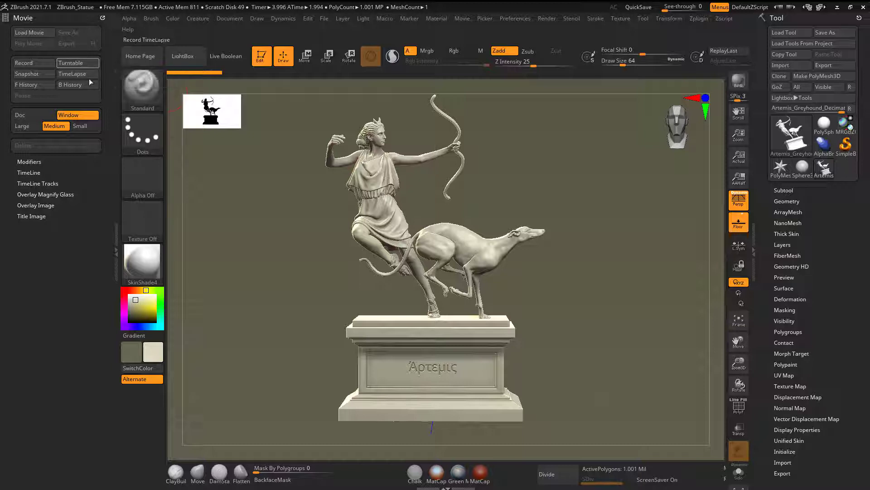
- Switch movie recording to Doc, and record and play back a turntable of the statue
{"action": "left_click", "coordinate": [29, 117]}
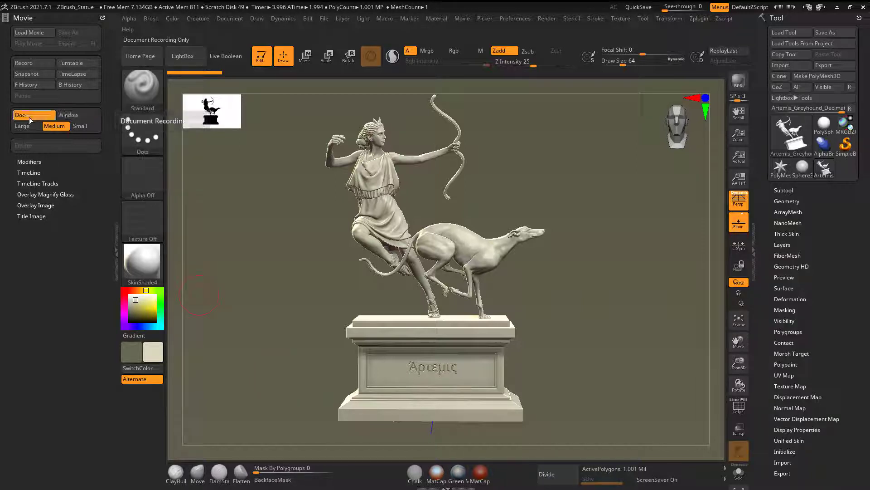
{"action": "left_click", "coordinate": [83, 62]}
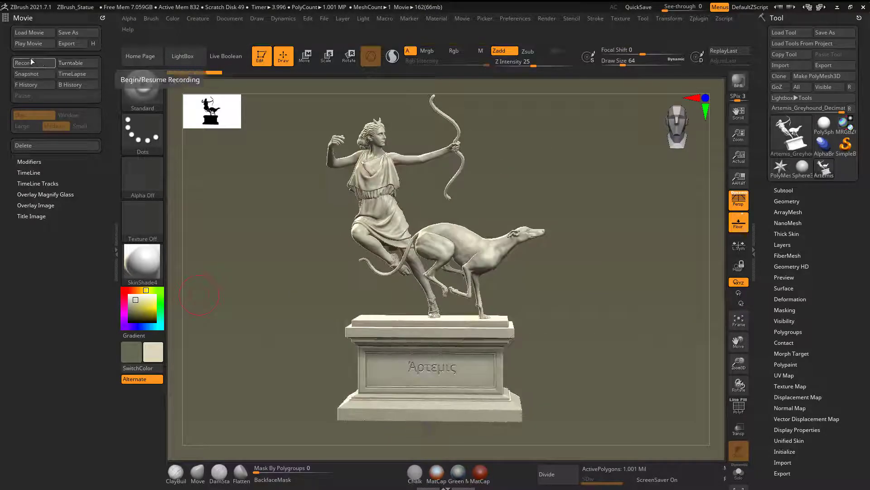
{"action": "left_click", "coordinate": [37, 44]}
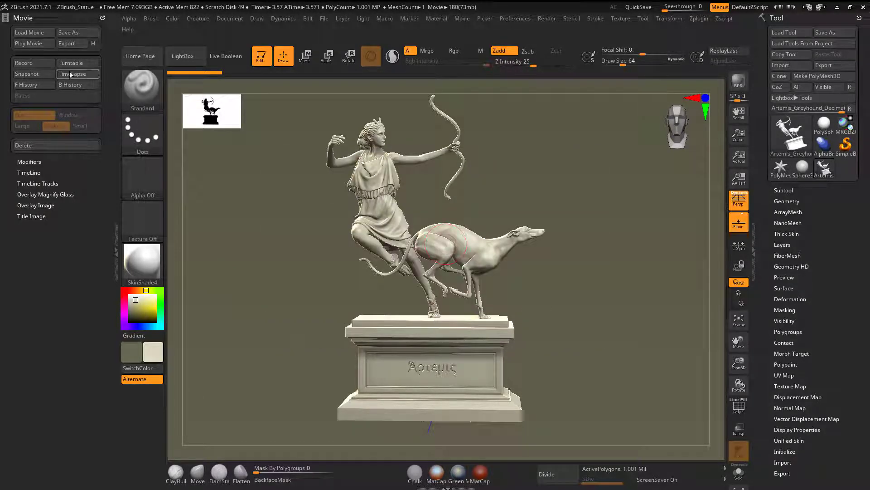
{"action": "left_click", "coordinate": [45, 47]}
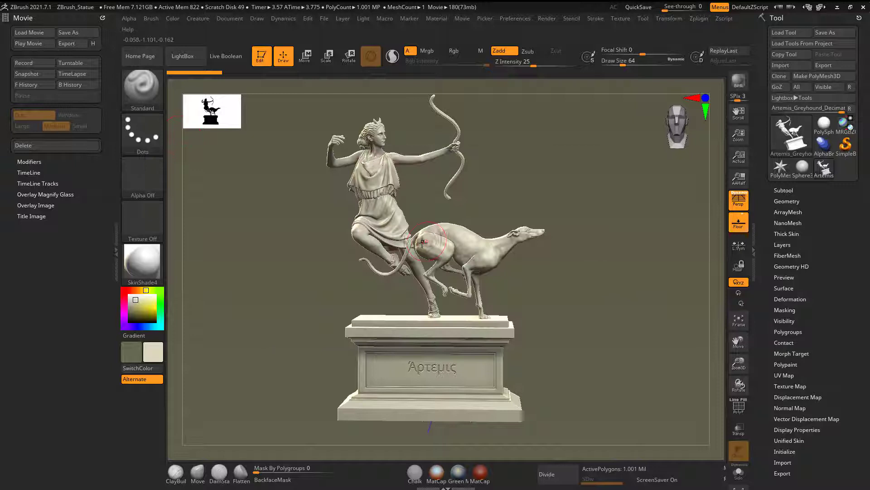
- Delete the document-only turntable movie without saving it
{"action": "left_click", "coordinate": [34, 146]}
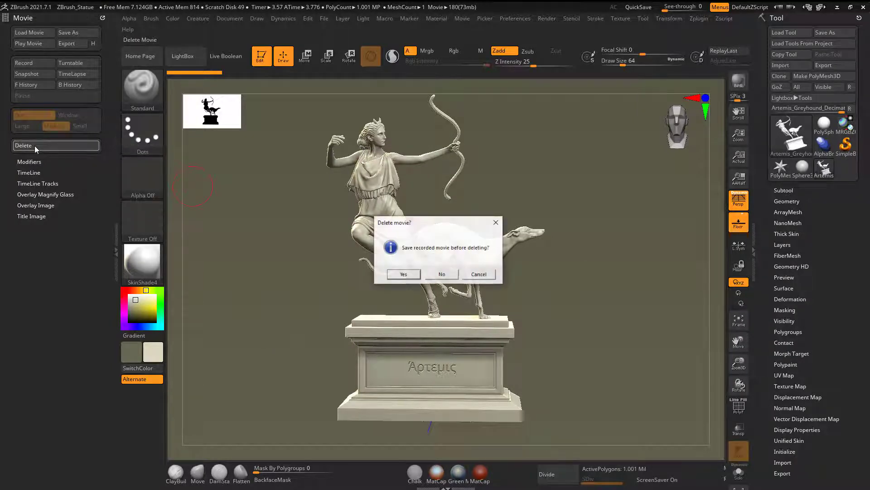
{"action": "left_click", "coordinate": [442, 274]}
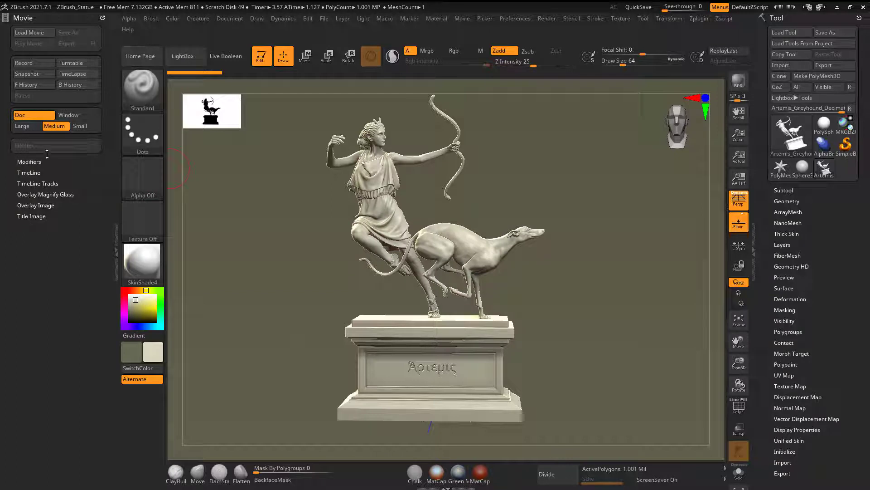
- Set the movie's Overlay Image opacity to 0 and the Title Image FadeIn and FadeOut times to 0
{"action": "left_click", "coordinate": [28, 205]}
{"action": "left_click_drag", "start_coordinate": [36, 236], "coordinate": [10, 240]}
{"action": "left_click", "coordinate": [38, 252]}
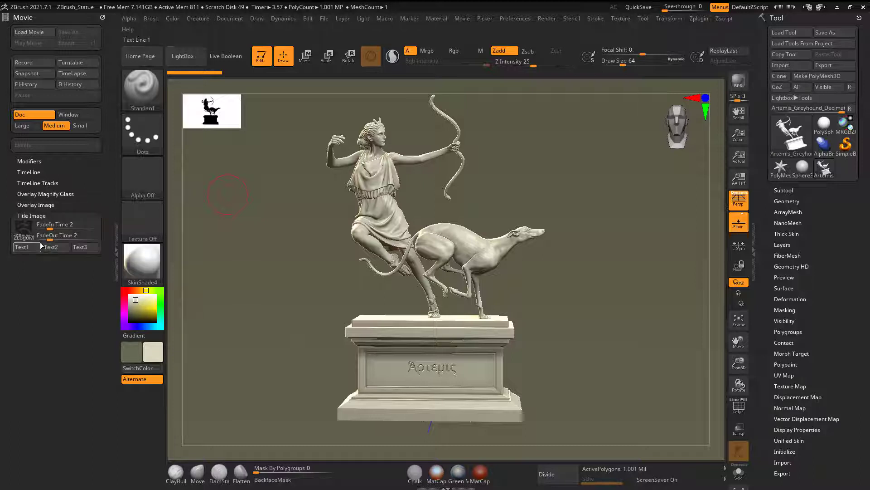
{"action": "left_click_drag", "start_coordinate": [39, 237], "coordinate": [26, 239]}
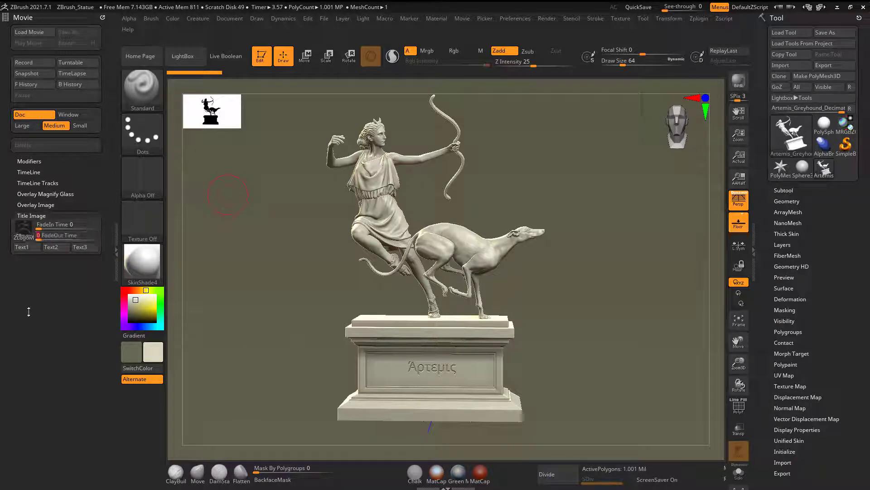
{"action": "left_click", "coordinate": [18, 233]}
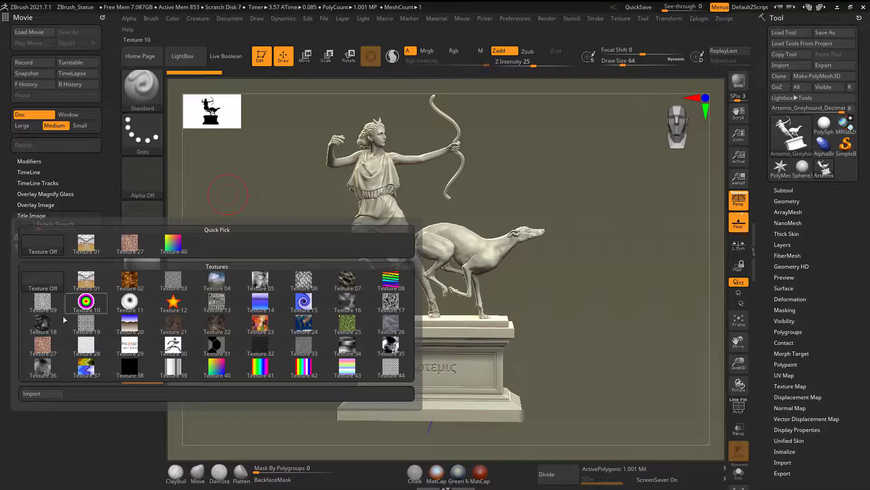
{"action": "left_click", "coordinate": [30, 215]}
{"action": "left_click", "coordinate": [27, 205]}
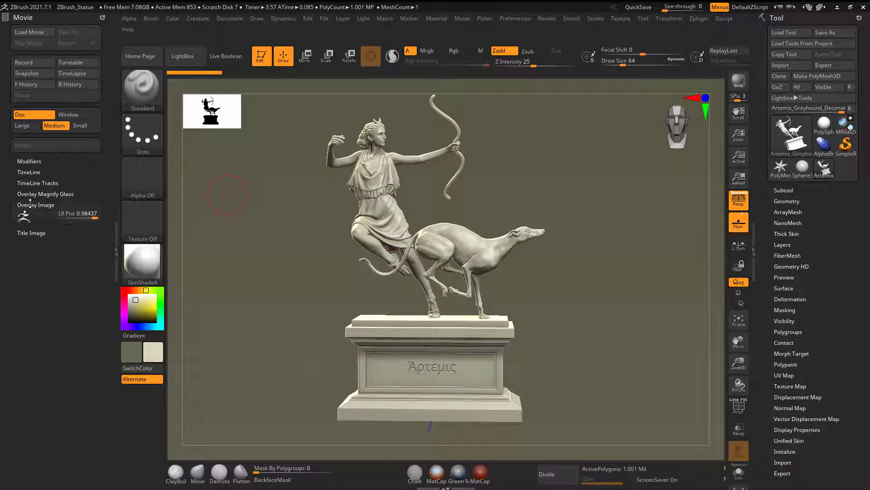
{"action": "mouse_move", "coordinate": [31, 220]}
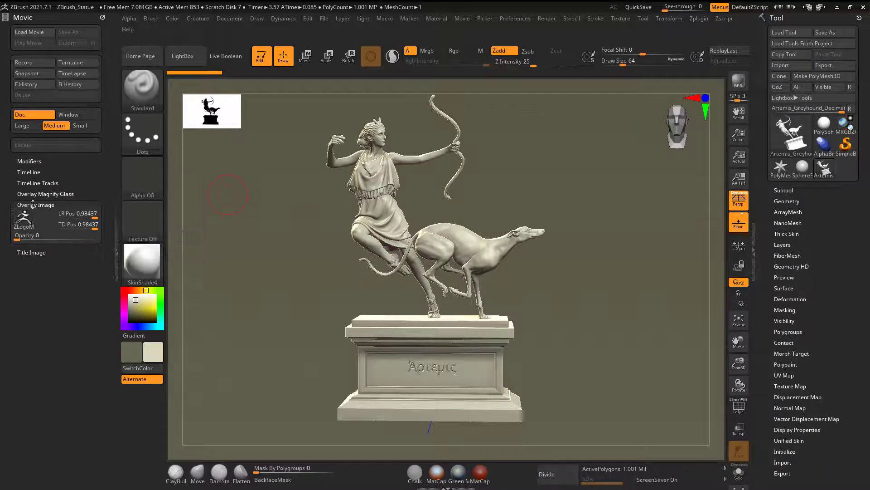
{"action": "left_click", "coordinate": [33, 205]}
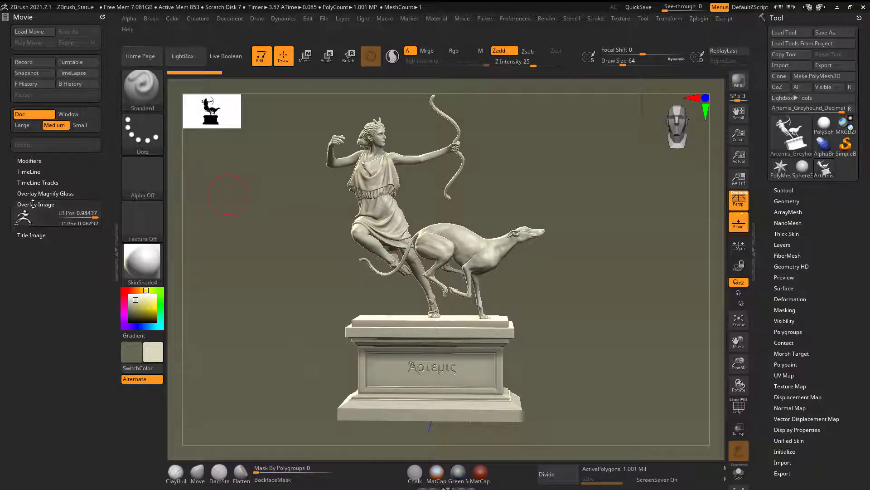
- Record two consecutive turntables into one movie, playing it back after each, and delete the movie without saving
{"action": "left_click", "coordinate": [78, 60]}
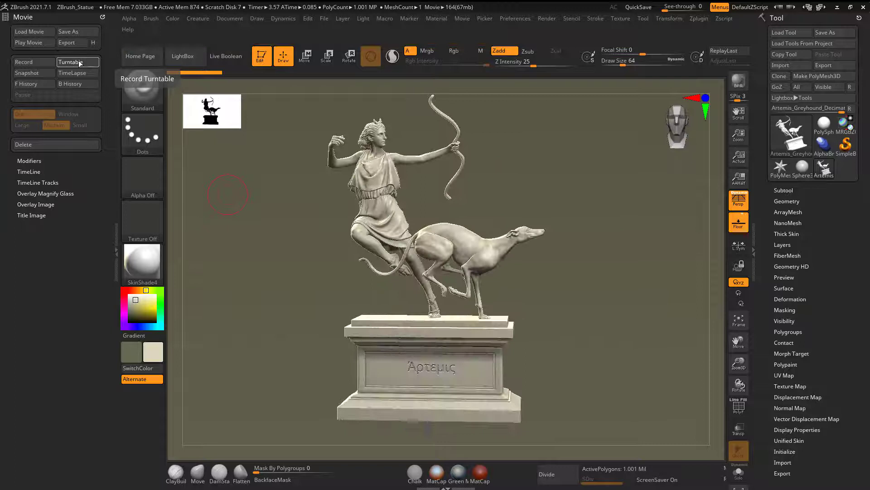
{"action": "left_click", "coordinate": [33, 43]}
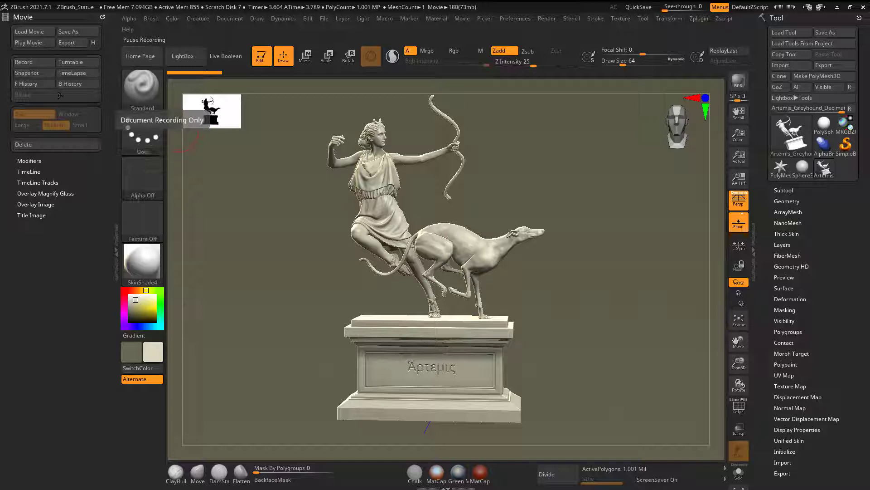
{"action": "left_click", "coordinate": [68, 64]}
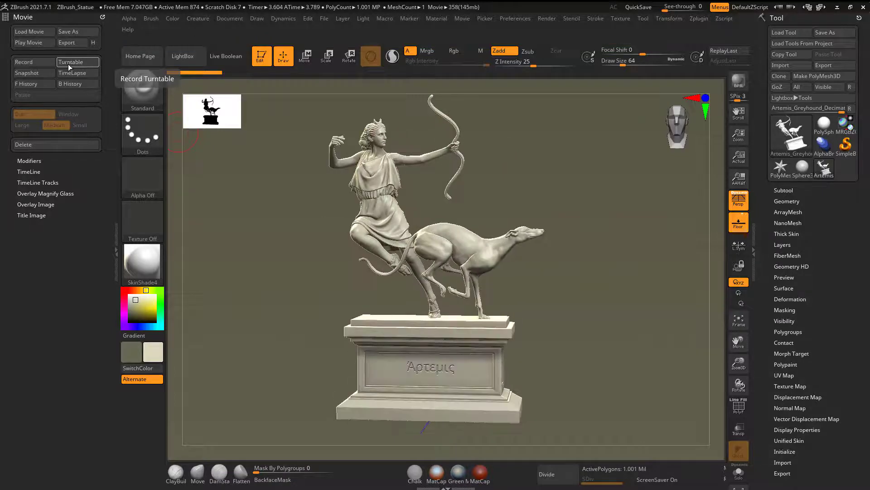
{"action": "left_click", "coordinate": [28, 42]}
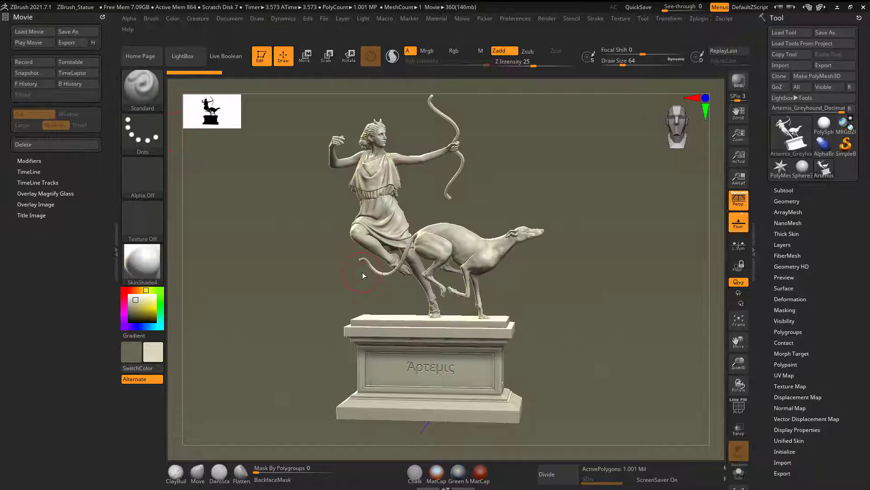
{"action": "left_click", "coordinate": [61, 145]}
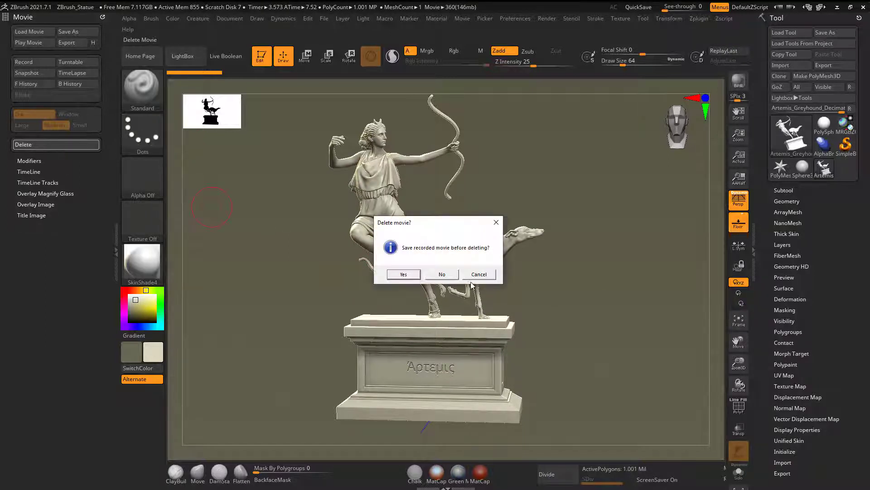
{"action": "left_click", "coordinate": [454, 275]}
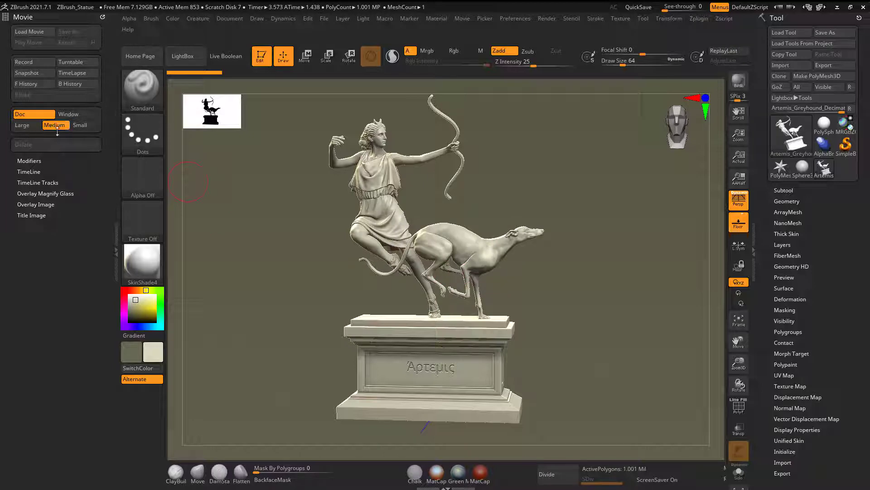
- Set the movie size to Large, and record and play back a new turntable of the statue
{"action": "left_click", "coordinate": [23, 125]}
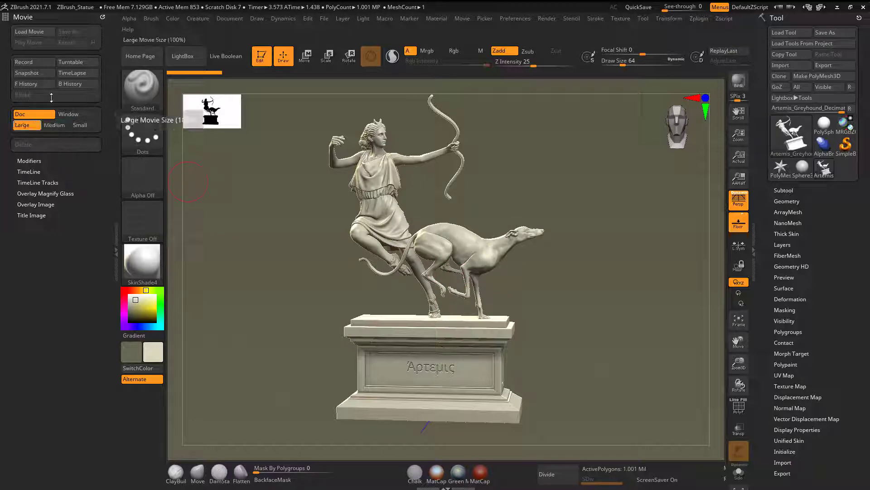
{"action": "left_click", "coordinate": [72, 63]}
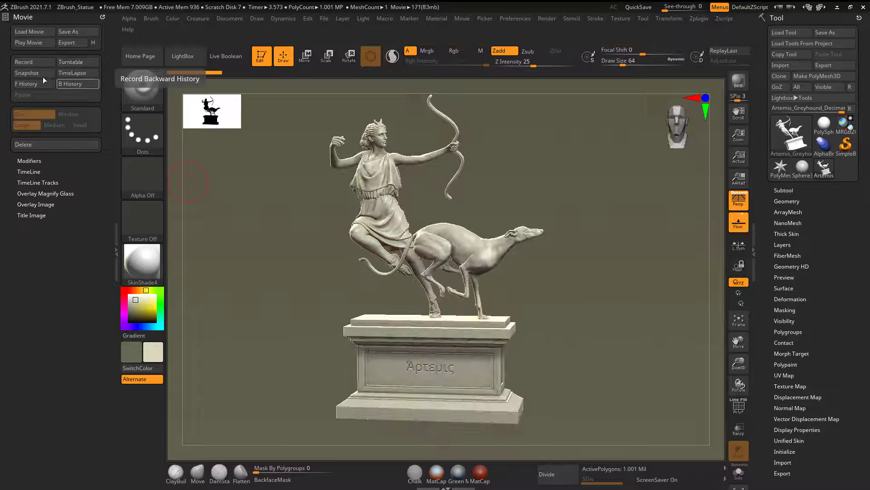
{"action": "left_click", "coordinate": [33, 42]}
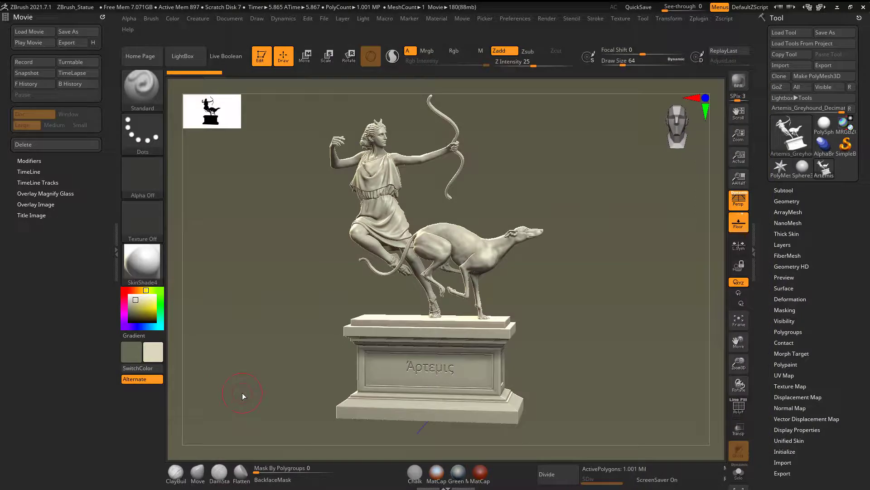
- Delete the Large turntable movie without saving it
{"action": "left_click", "coordinate": [58, 145]}
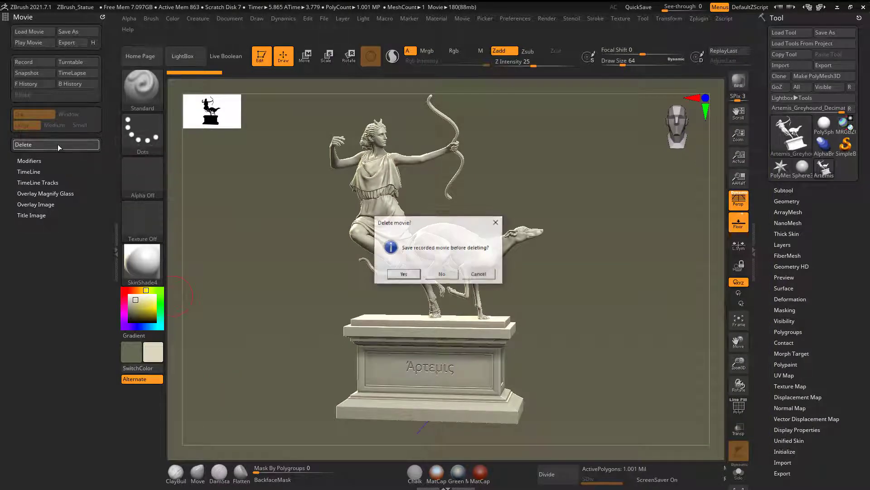
{"action": "left_click", "coordinate": [442, 275]}
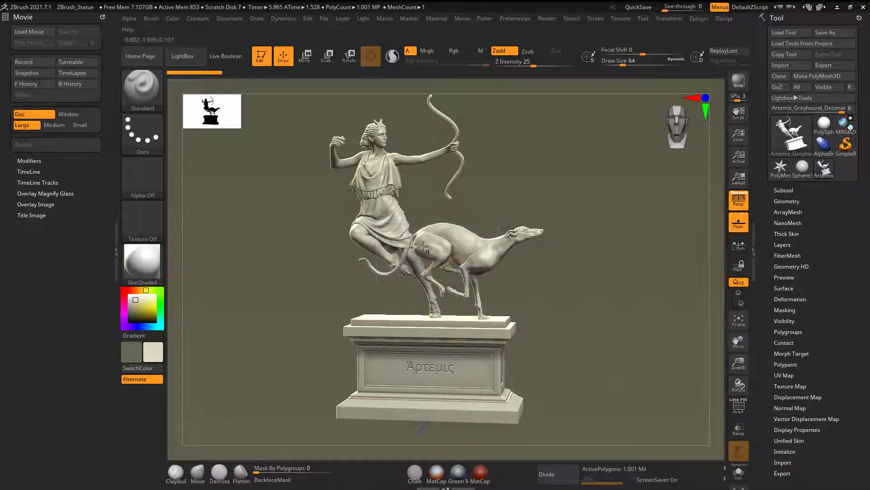
- Set the movie's SpinFrames modifier to 360
{"action": "left_click", "coordinate": [29, 160]}
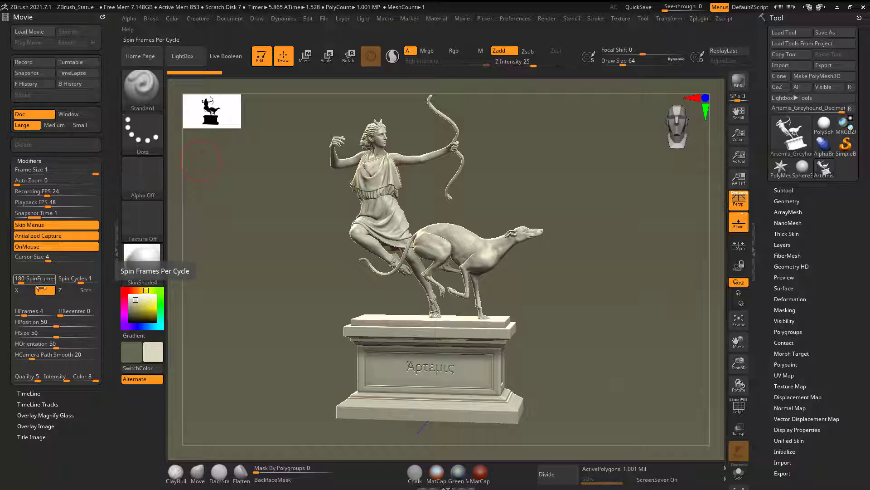
{"action": "left_click", "coordinate": [29, 161]}
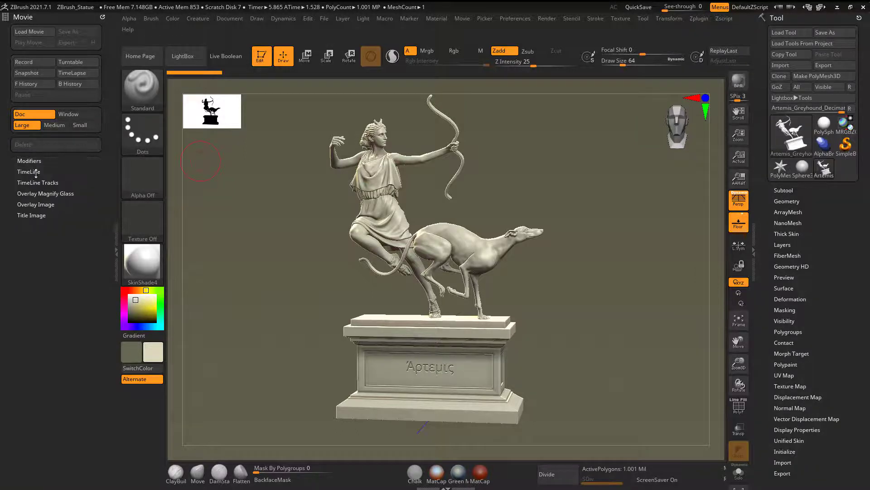
{"action": "left_click", "coordinate": [35, 172]}
{"action": "left_click", "coordinate": [36, 172]}
{"action": "left_click", "coordinate": [31, 161]}
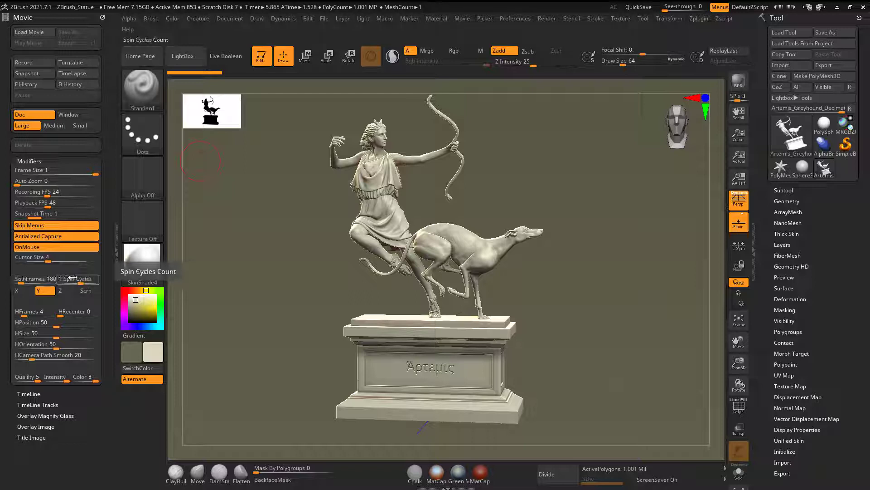
{"action": "left_click", "coordinate": [40, 278]}
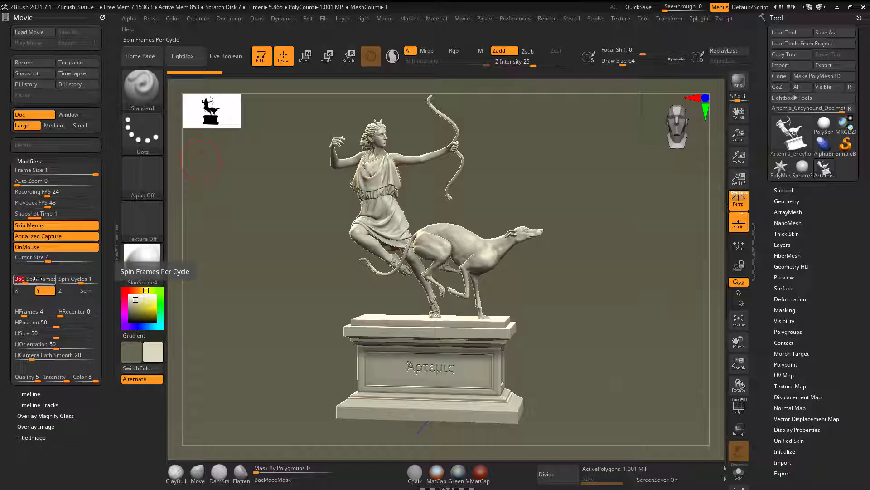
{"action": "type", "text": "360"}
{"action": "key", "text": "Return"}
- Record and play back a 360-frame turntable of the statue, and delete the movie without saving it
{"action": "left_click", "coordinate": [85, 63]}
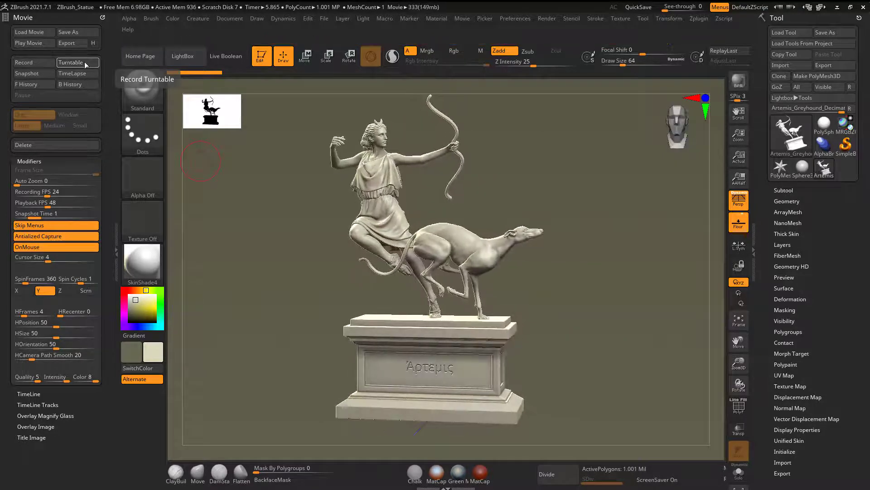
{"action": "left_click", "coordinate": [37, 43]}
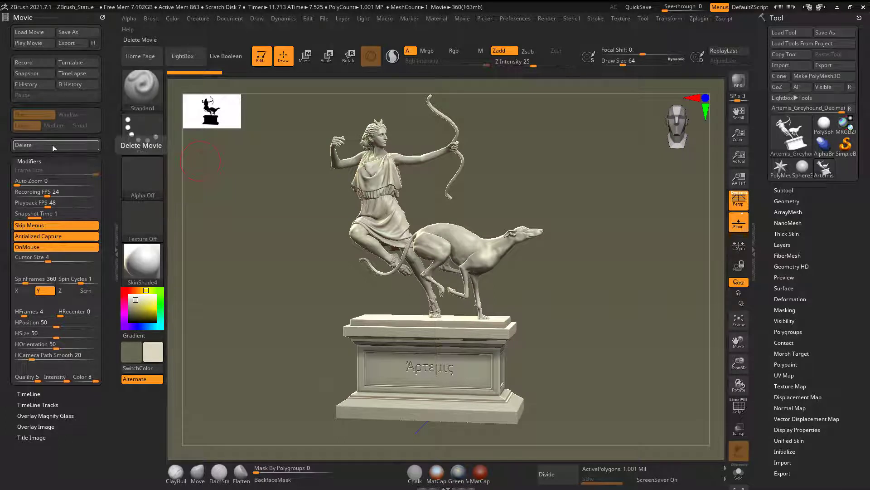
{"action": "left_click", "coordinate": [46, 44]}
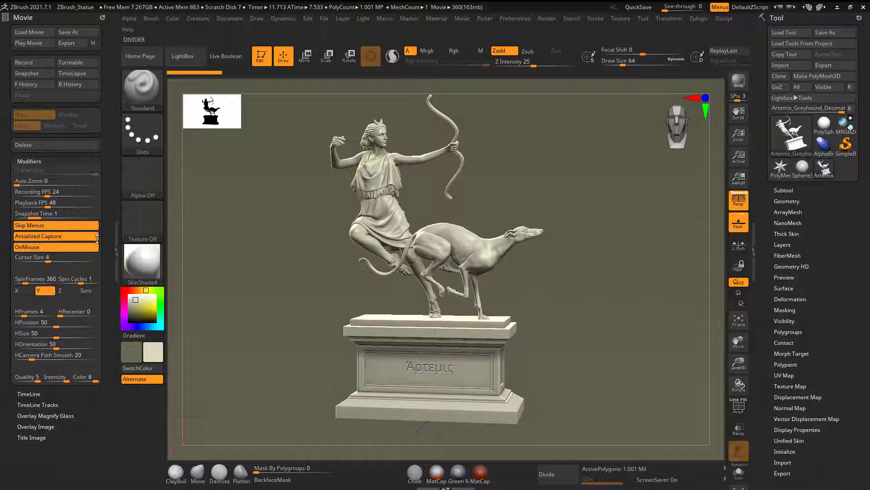
{"action": "left_click", "coordinate": [48, 144]}
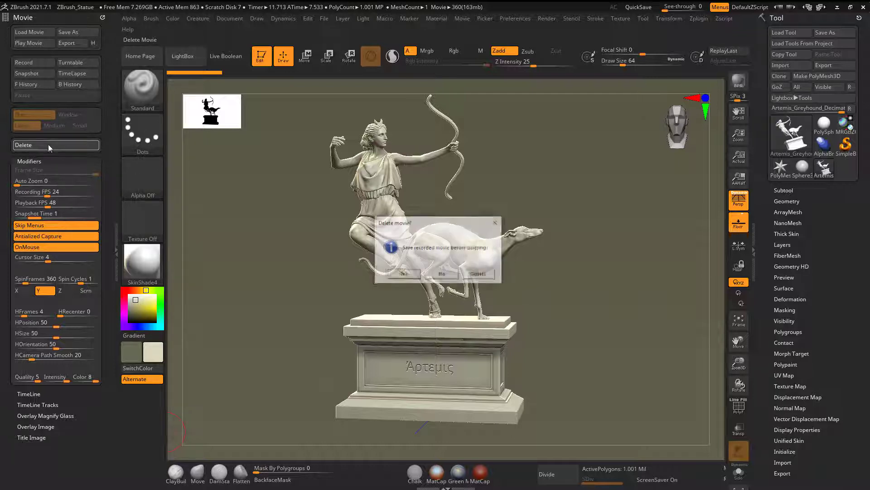
{"action": "left_click", "coordinate": [441, 274]}
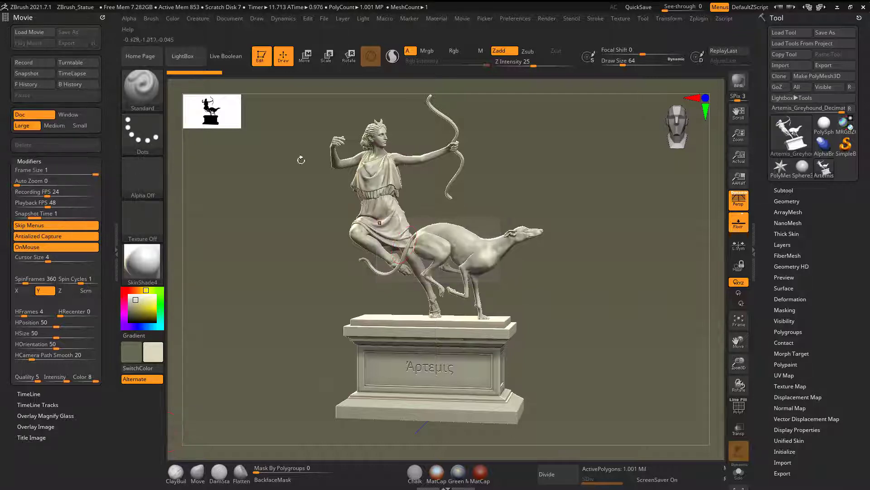
- Resize the document to 1920 by 1080 with Constrain Proportions turned off
{"action": "left_click", "coordinate": [225, 19]}
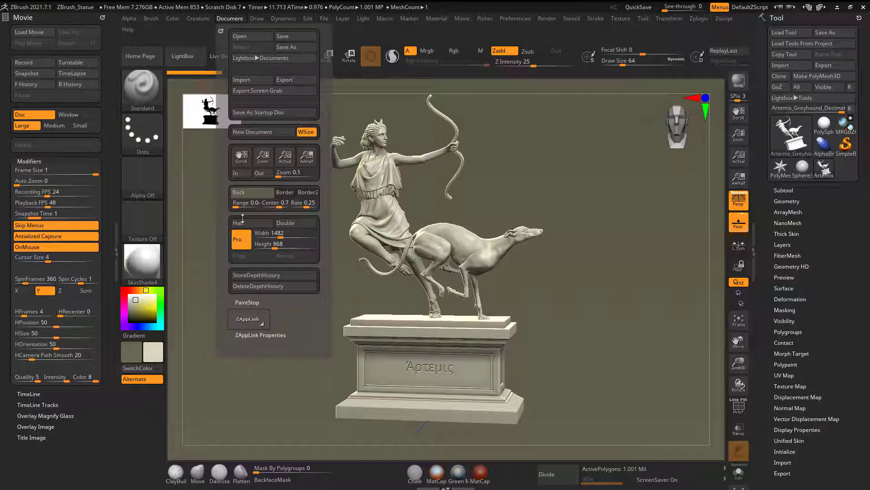
{"action": "left_click", "coordinate": [272, 233]}
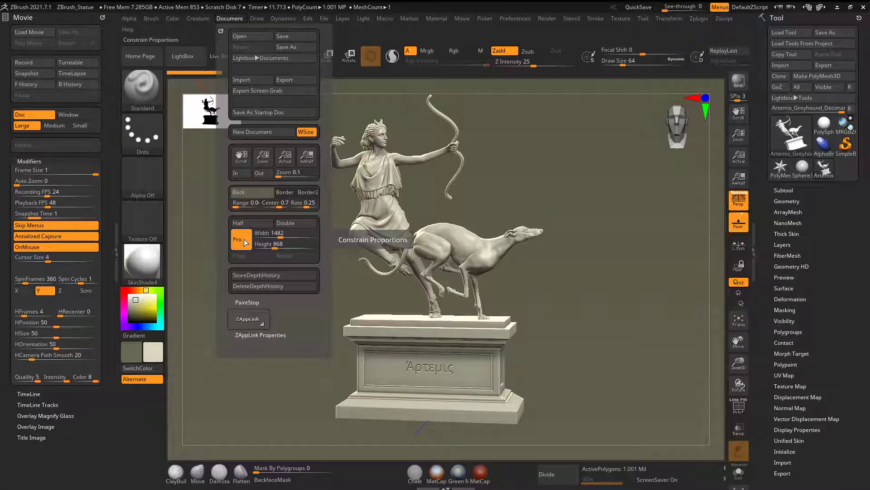
{"action": "left_click", "coordinate": [274, 234]}
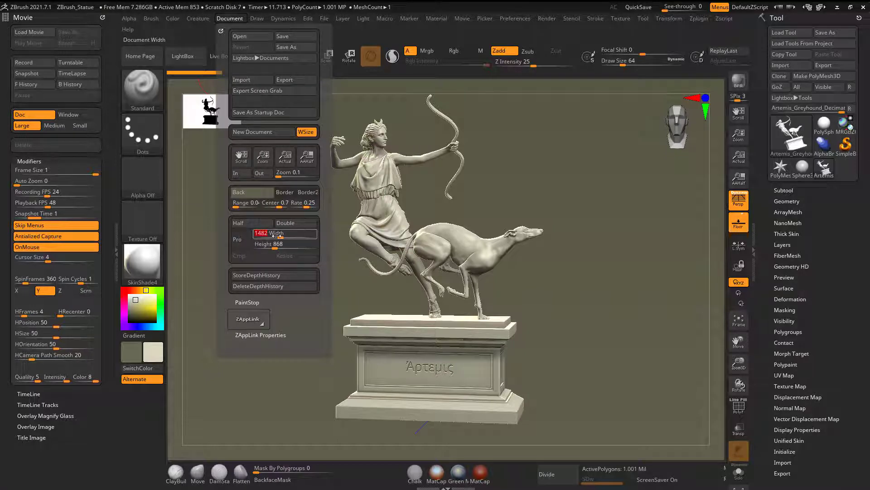
{"action": "type", "text": "1920"}
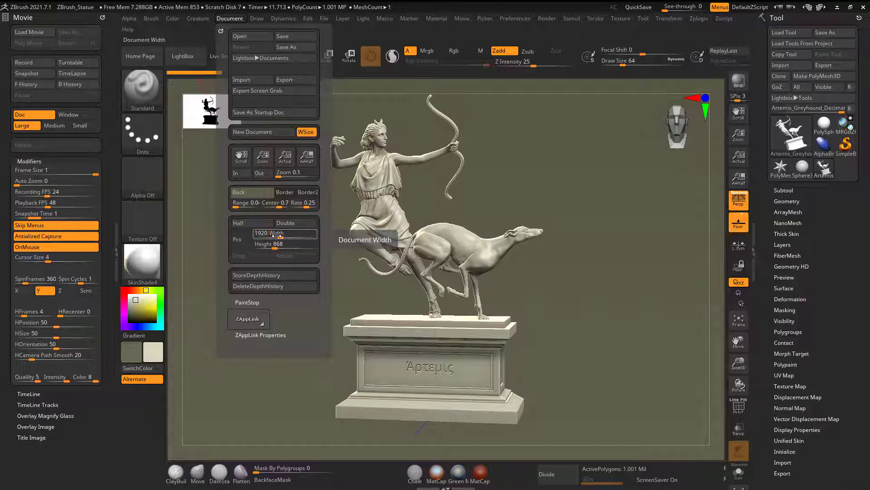
{"action": "key", "text": "Return"}
{"action": "left_click", "coordinate": [276, 244]}
{"action": "type", "text": "10"}
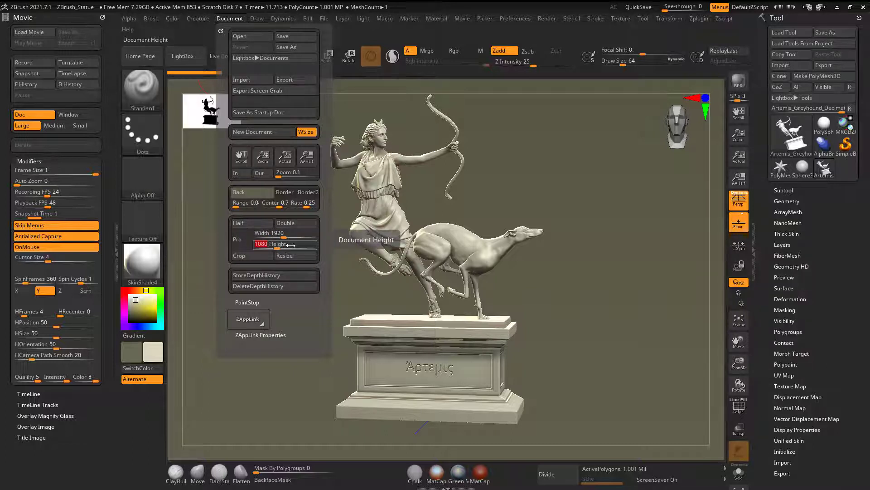
{"action": "type", "text": "80"}
{"action": "key", "text": "Return"}
{"action": "left_click", "coordinate": [304, 256]}
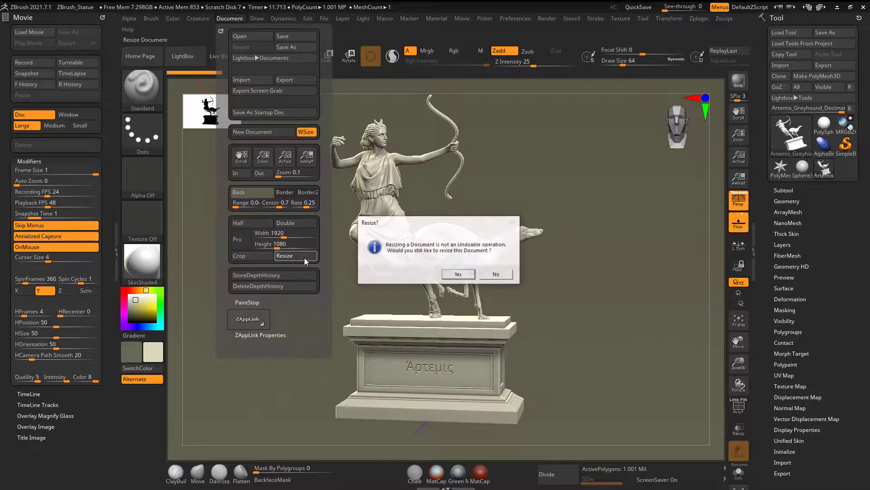
{"action": "left_click", "coordinate": [458, 275]}
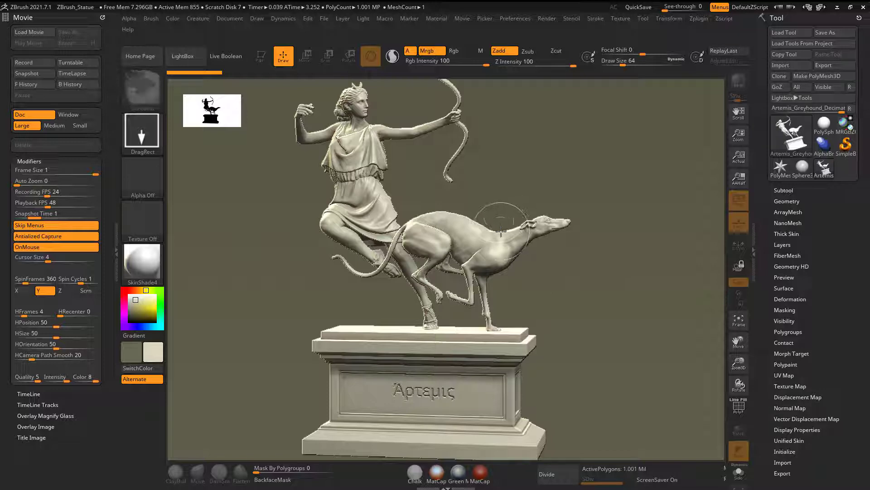
- Clear the canvas, redraw the statue upright on it and enter Edit mode
{"action": "key", "text": "ctrl+n"}
{"action": "mouse_move", "coordinate": [431, 272]}
{"action": "left_mouse_down"}
{"action": "mouse_move", "coordinate": [438, 326]}
{"action": "mouse_move", "coordinate": [426, 352]}
{"action": "left_mouse_up"}
{"action": "left_click", "coordinate": [261, 60]}
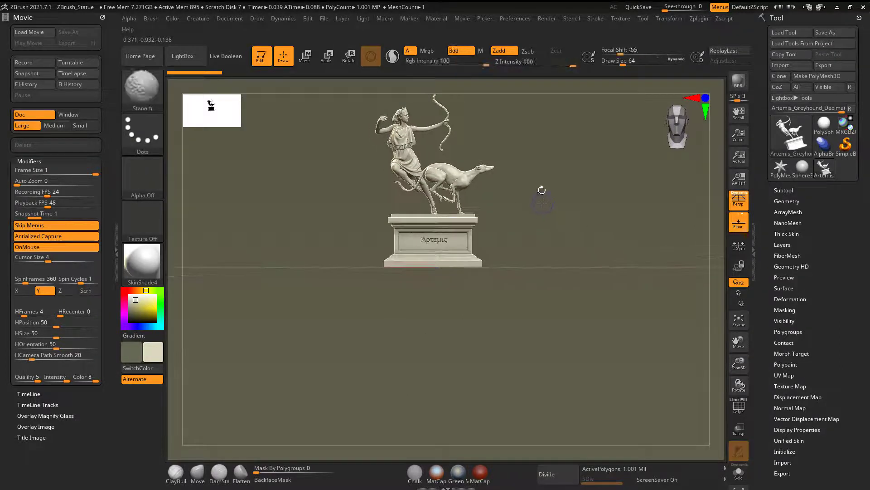
- Zoom the document out to show its whole frame and fit the statue centered and nearly full height within it
{"action": "left_click_drag", "start_coordinate": [544, 206], "coordinate": [580, 303], "text": "alt"}
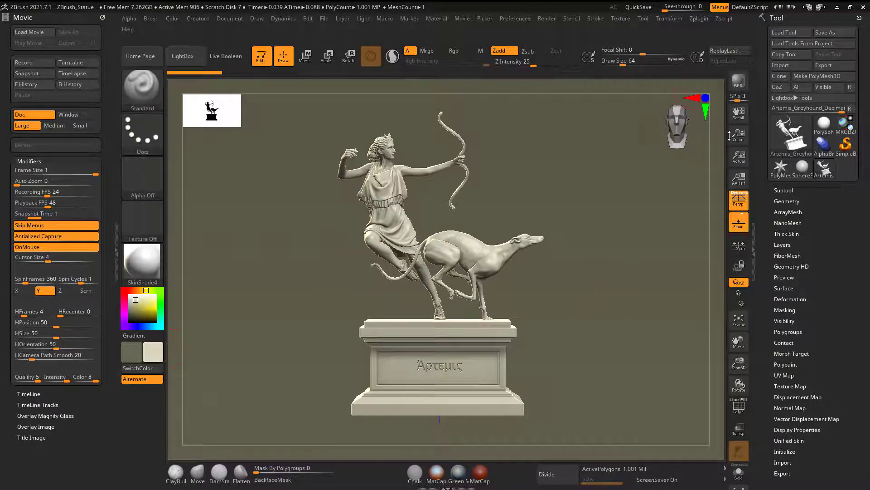
{"action": "left_click_drag", "start_coordinate": [739, 135], "coordinate": [645, 138]}
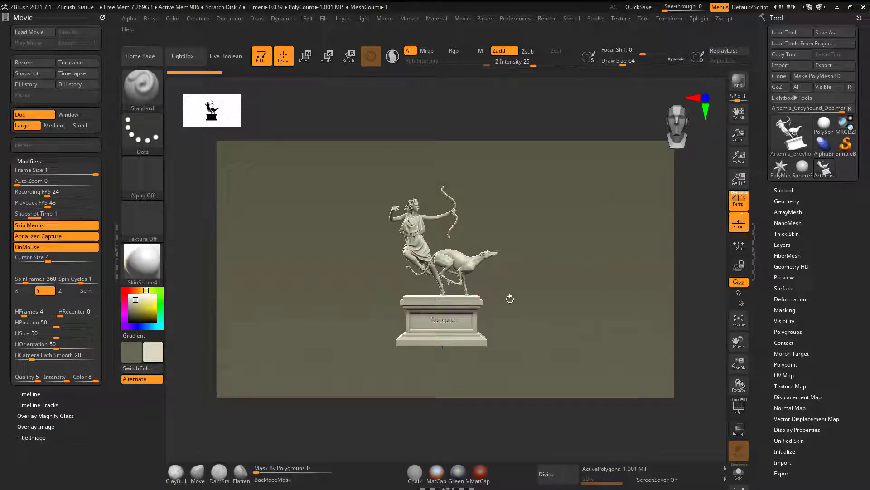
{"action": "left_click_drag", "start_coordinate": [510, 299], "coordinate": [541, 287]}
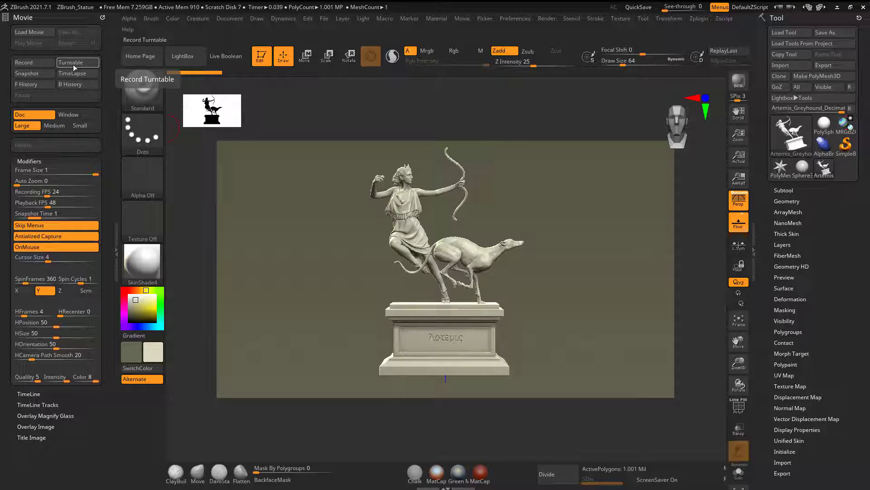
- Set the movie size to Medium and record a turntable, stopping it early and rotating the statue back to its front view
{"action": "left_click", "coordinate": [50, 127]}
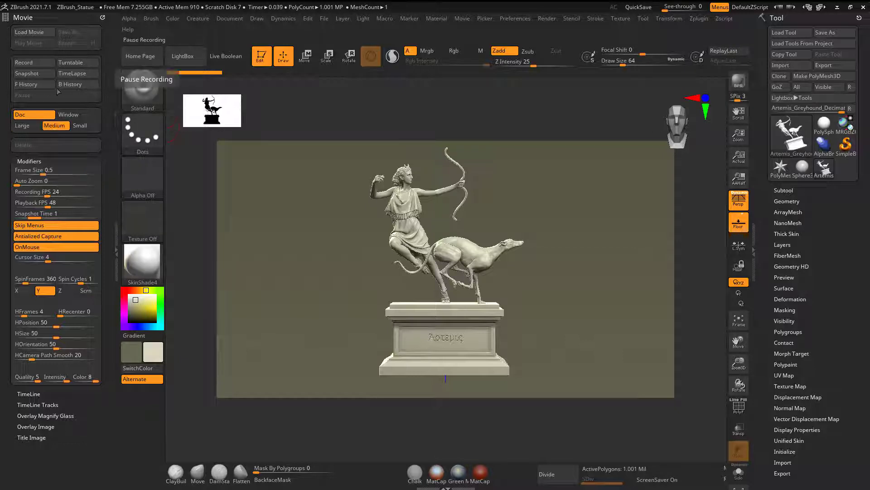
{"action": "left_click", "coordinate": [68, 63]}
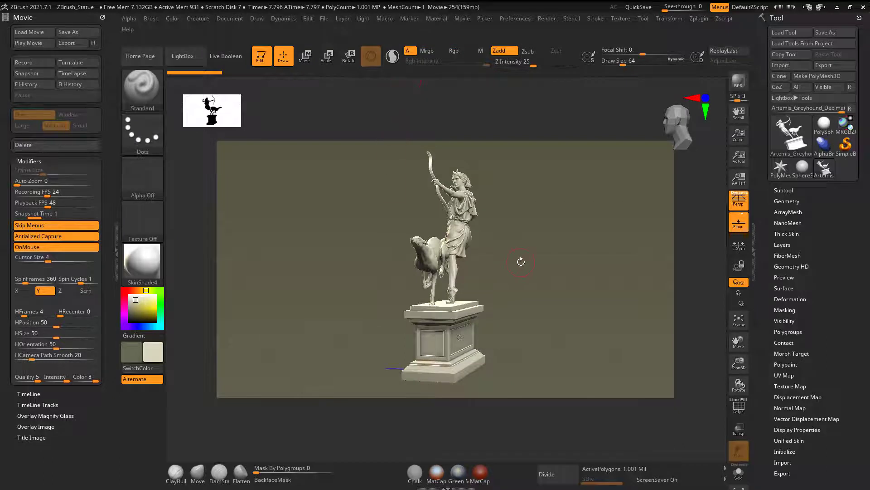
{"action": "left_click_drag", "start_coordinate": [528, 269], "coordinate": [281, 272]}
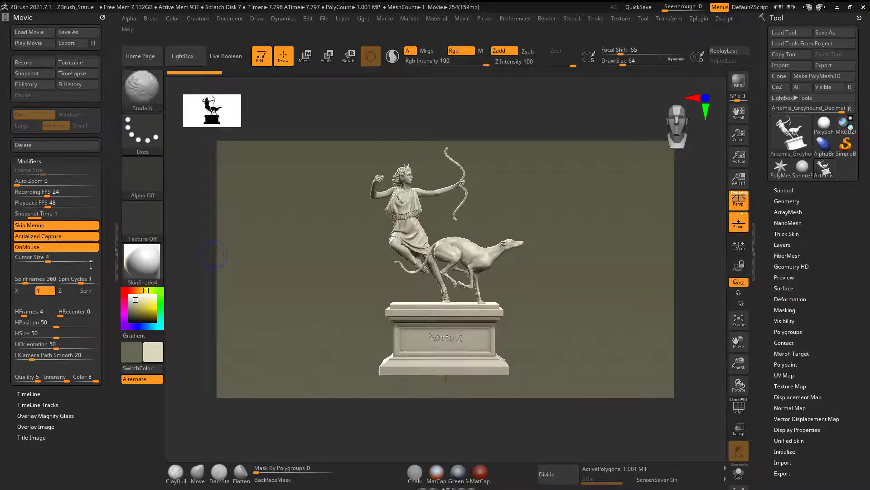
- Set SpinFrames to 180 and delete the partly recorded movie without saving it
{"action": "left_click", "coordinate": [47, 279]}
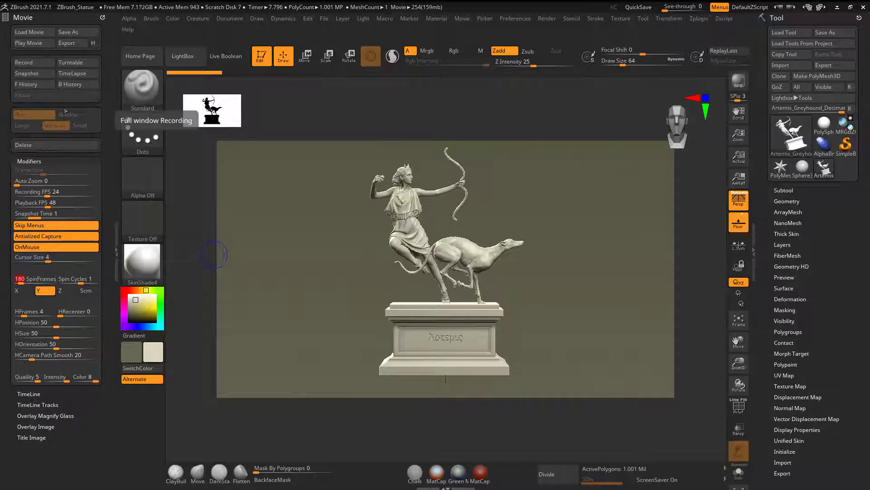
{"action": "left_click", "coordinate": [47, 149]}
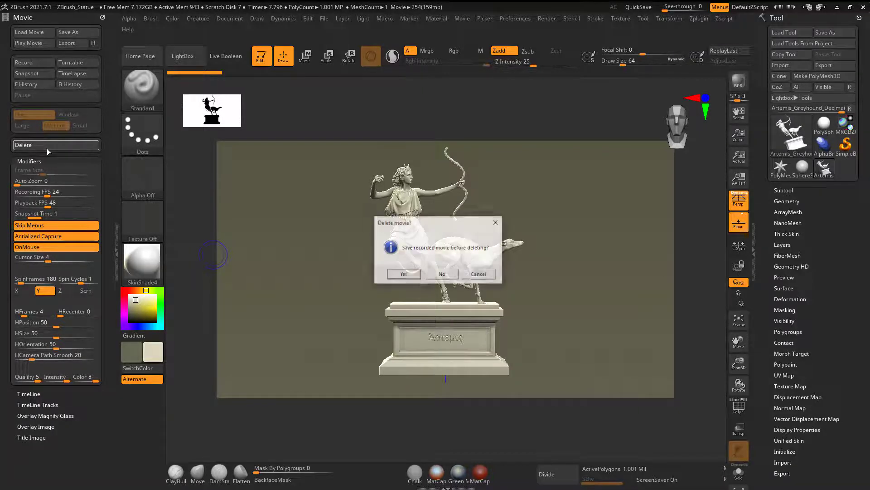
{"action": "left_click", "coordinate": [442, 274]}
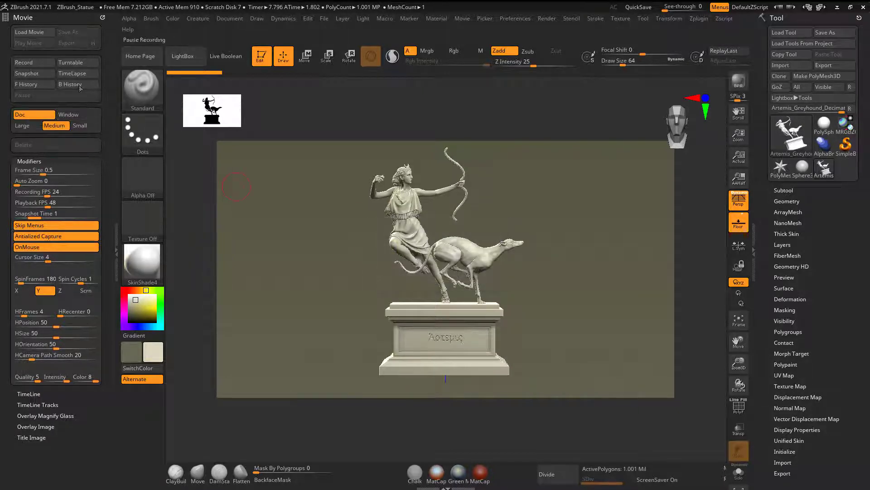
- Record and play back a 180-frame turntable at Medium size, and delete the movie without saving it
{"action": "left_click", "coordinate": [77, 63]}
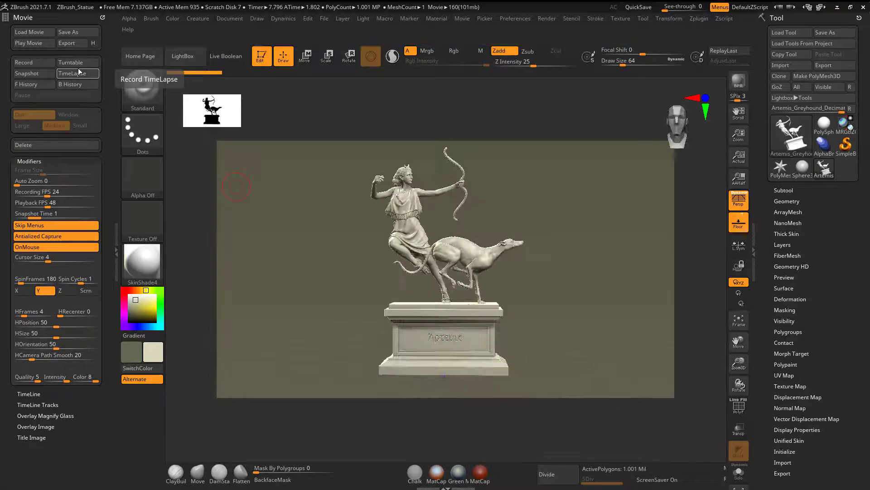
{"action": "left_click", "coordinate": [31, 42]}
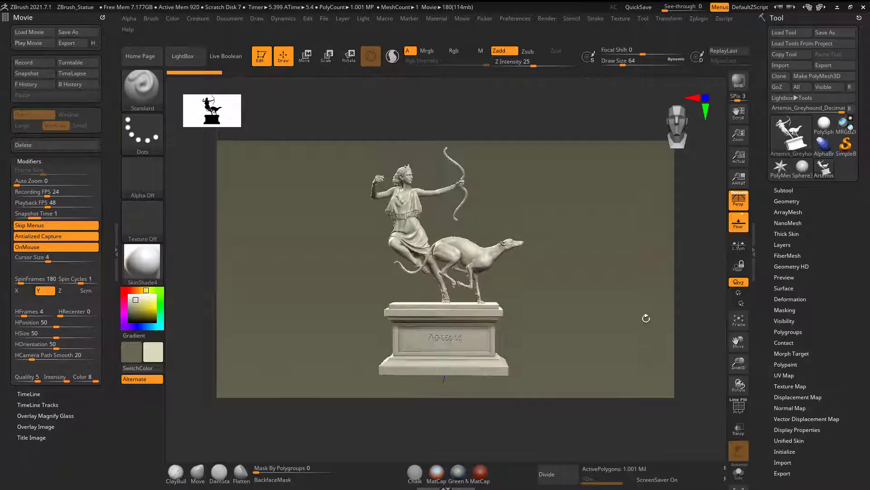
{"action": "left_click", "coordinate": [50, 144]}
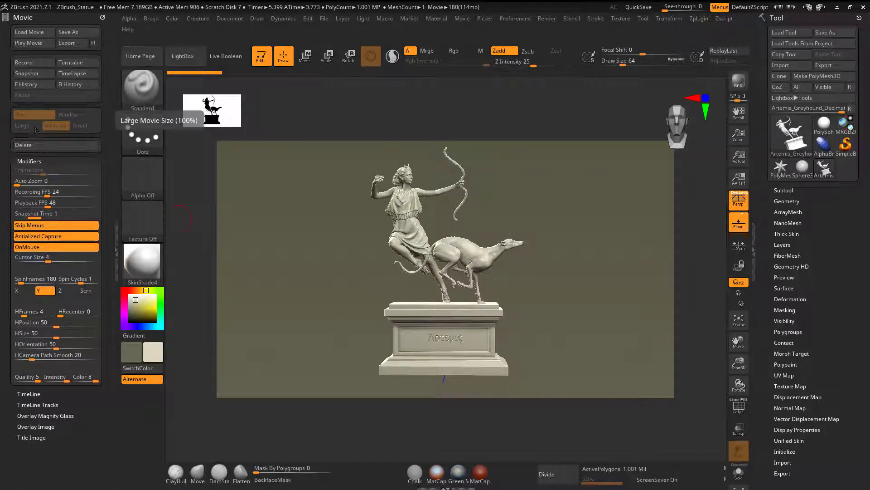
{"action": "left_click", "coordinate": [442, 274]}
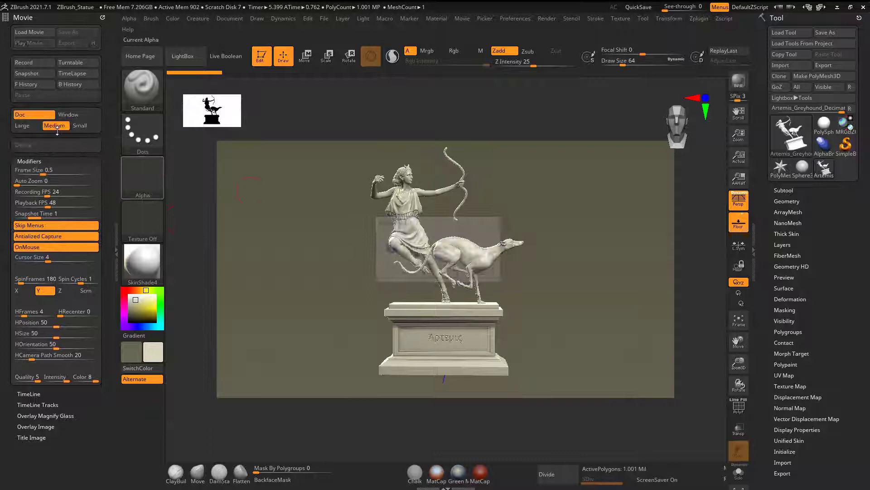
- Set the movie size to Large, record a 180-frame turntable of the statue, and delete the movie without saving it
{"action": "left_click", "coordinate": [73, 63]}
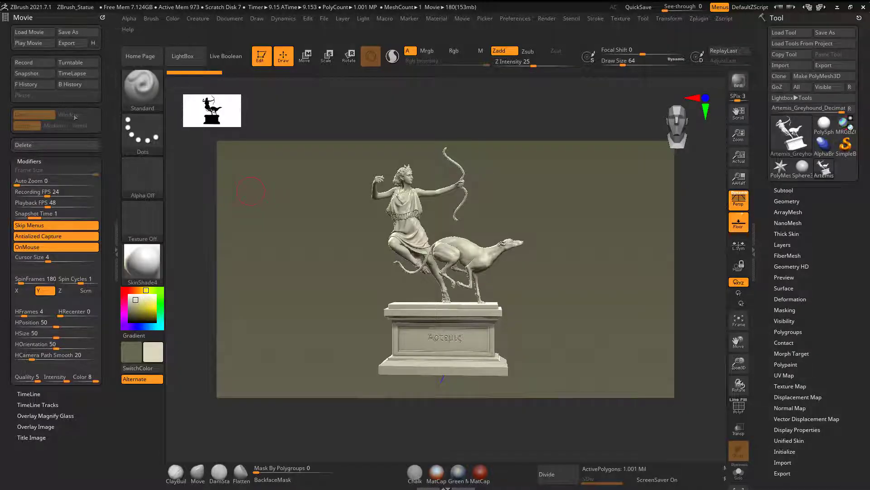
{"action": "left_click", "coordinate": [62, 144]}
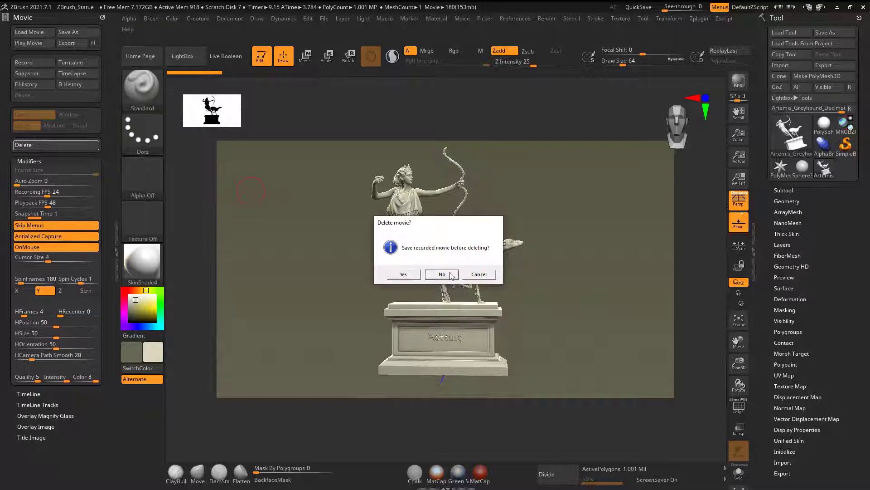
{"action": "left_click", "coordinate": [450, 275]}
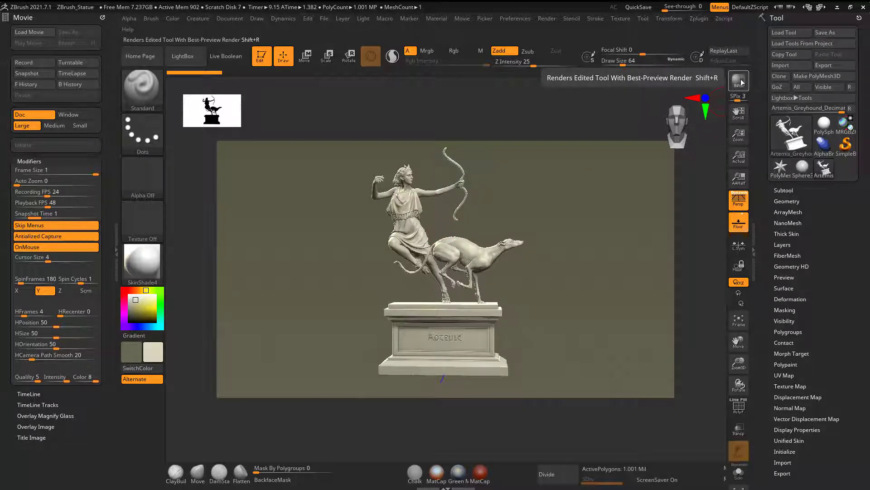
- Record a turntable of the statue from a Best-Preview Render, and delete the movie without saving it
{"action": "left_click", "coordinate": [739, 81]}
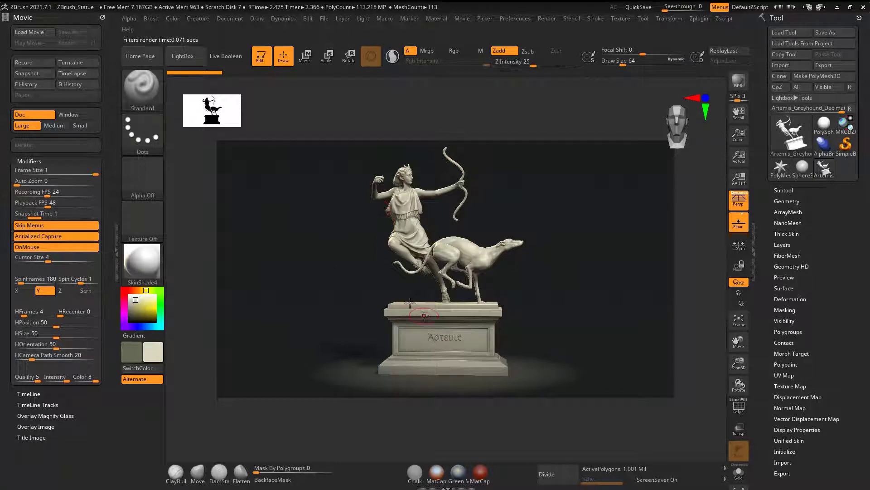
{"action": "left_click", "coordinate": [81, 64]}
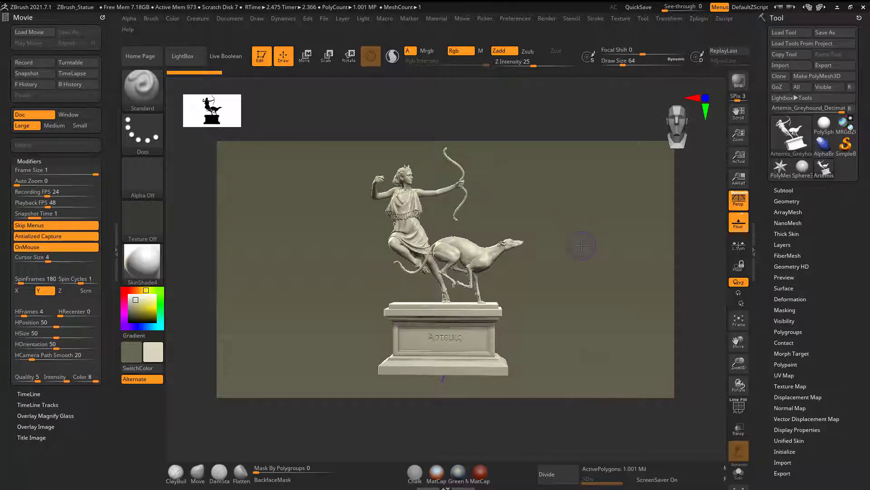
{"action": "left_click", "coordinate": [77, 65]}
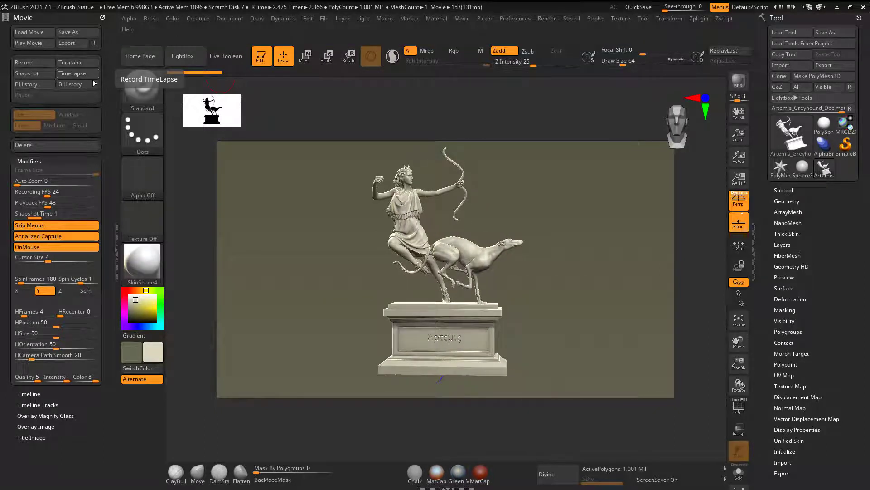
{"action": "left_click", "coordinate": [55, 145]}
{"action": "left_click", "coordinate": [442, 275]}
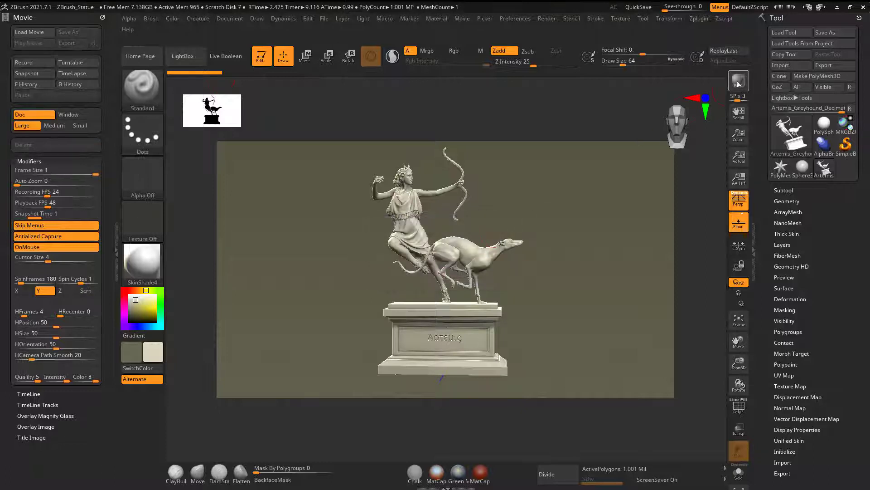
- Render the statue again with Best-Preview Render and try to record another turntable from it
{"action": "left_click", "coordinate": [738, 84]}
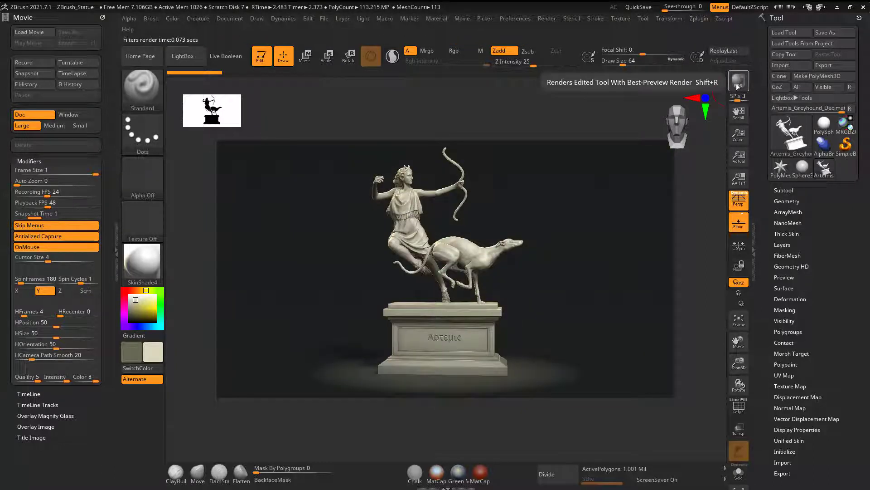
{"action": "left_click", "coordinate": [74, 61]}
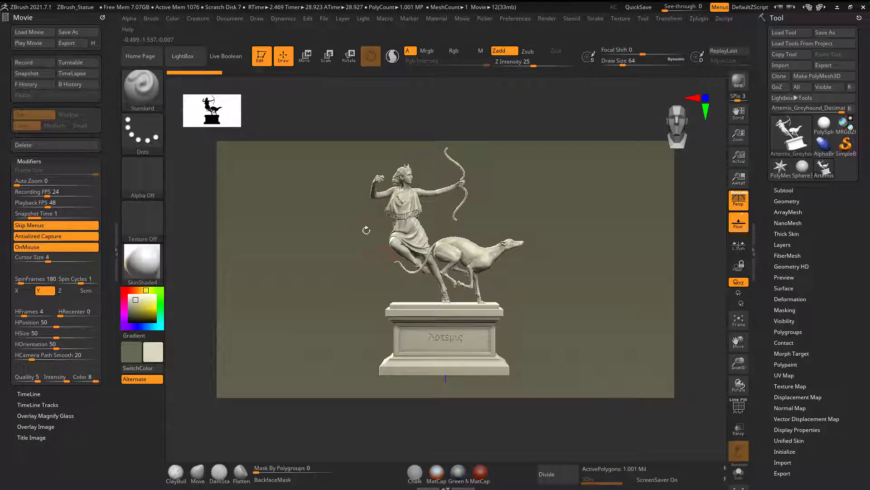
- Examine a Best-Preview Render of the statue at actual document size and zoomed in on its details
{"action": "left_click", "coordinate": [742, 158]}
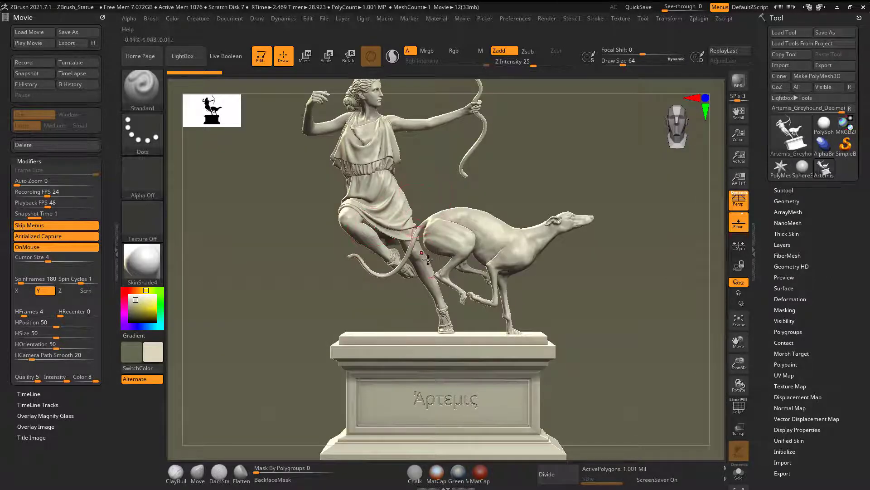
{"action": "left_click", "coordinate": [738, 84]}
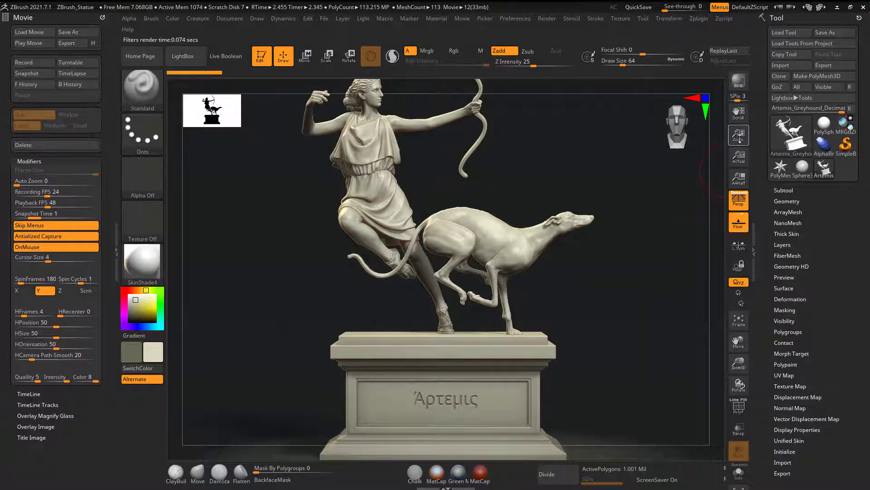
{"action": "left_click_drag", "start_coordinate": [739, 135], "coordinate": [755, 217]}
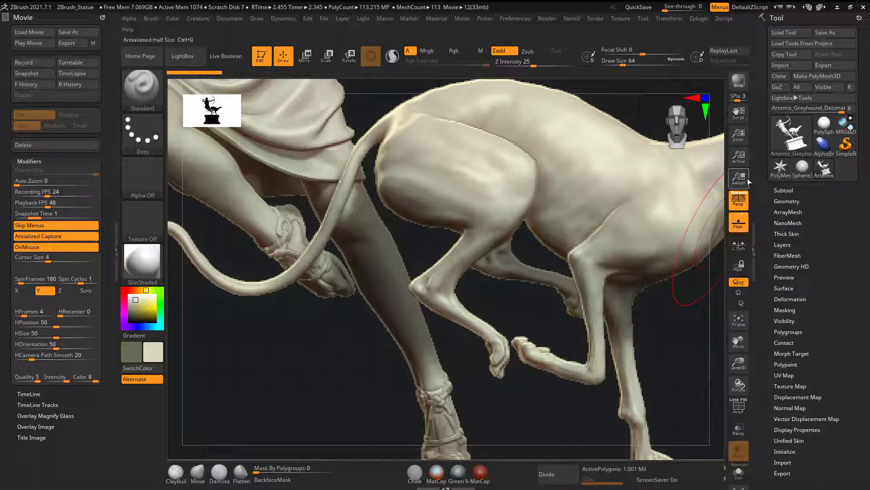
{"action": "left_click", "coordinate": [744, 158]}
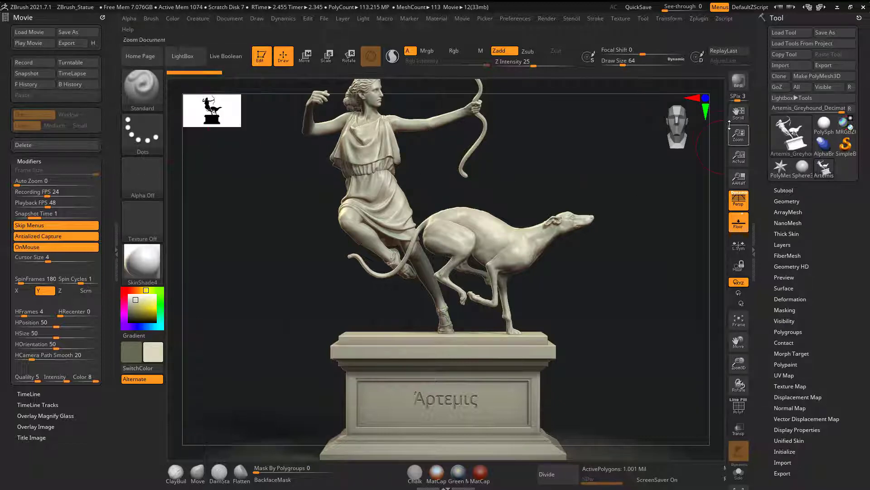
{"action": "left_click_drag", "start_coordinate": [739, 136], "coordinate": [738, 110]}
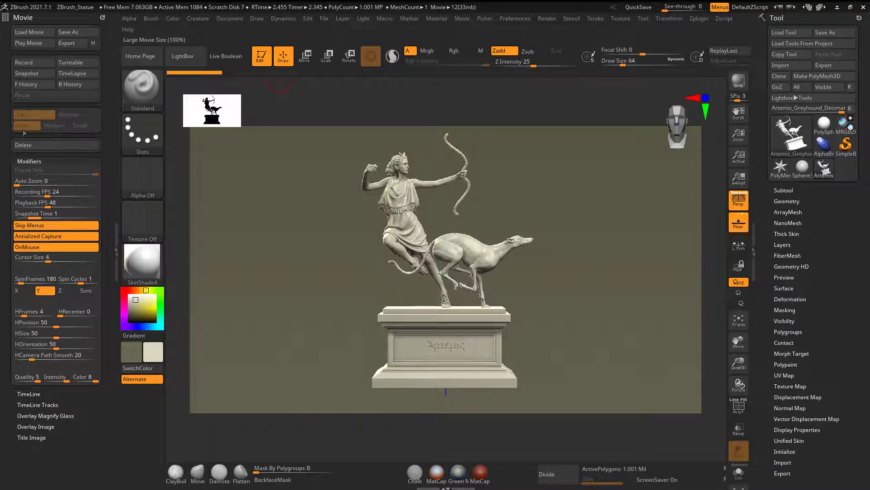
- Replace the partial movie, unsaved, with a new 180-frame Large turntable and export it to the Desktop as ZBrush Movie in MPG format
{"action": "left_click", "coordinate": [39, 149]}
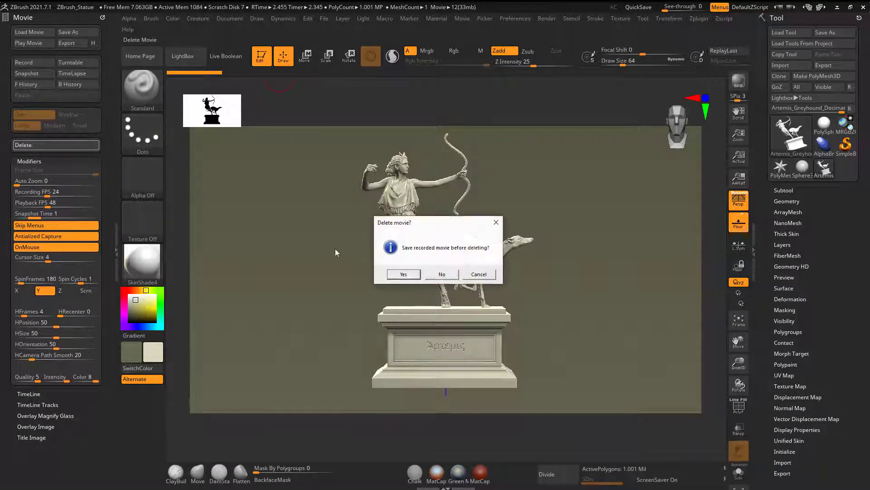
{"action": "left_click", "coordinate": [459, 275]}
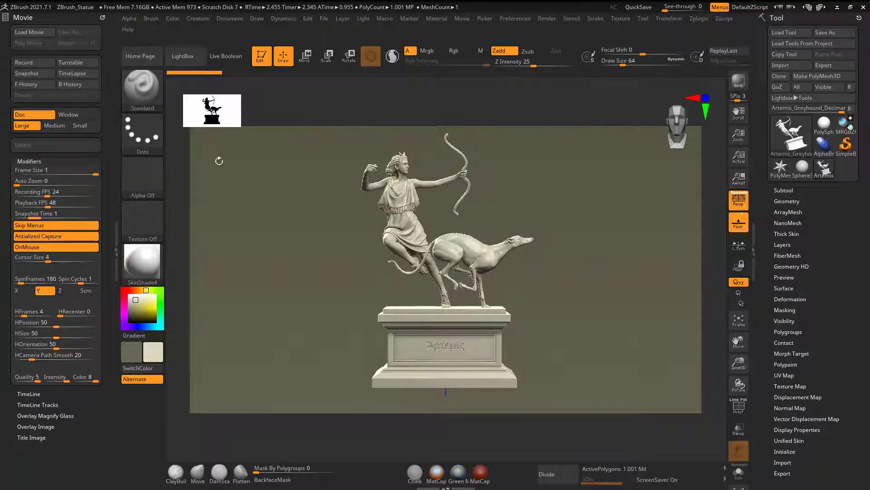
{"action": "left_click", "coordinate": [74, 60]}
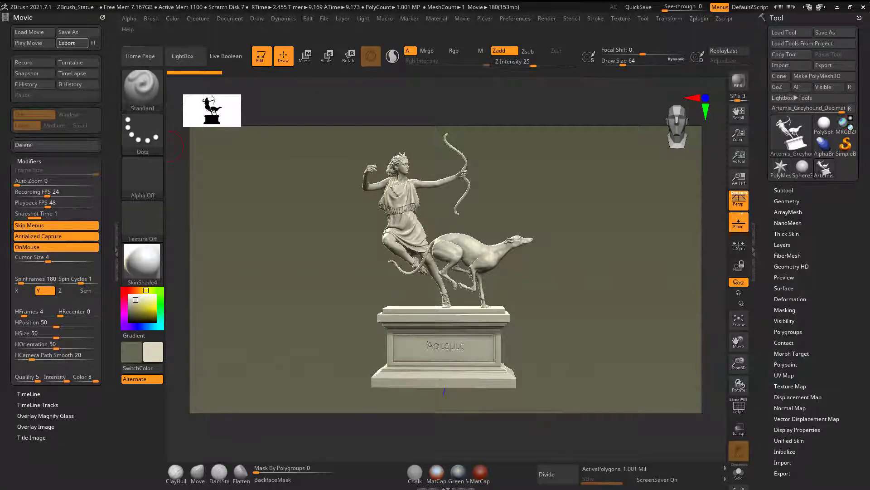
{"action": "left_click", "coordinate": [67, 43]}
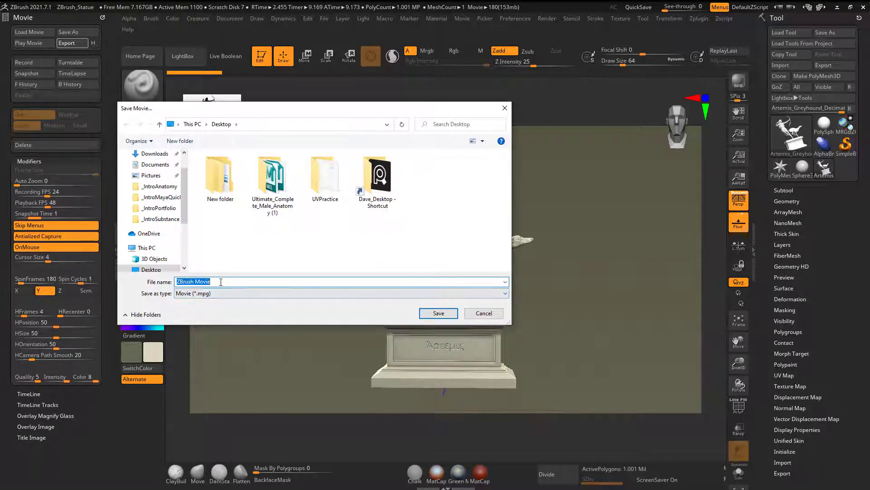
{"action": "left_click", "coordinate": [438, 313]}
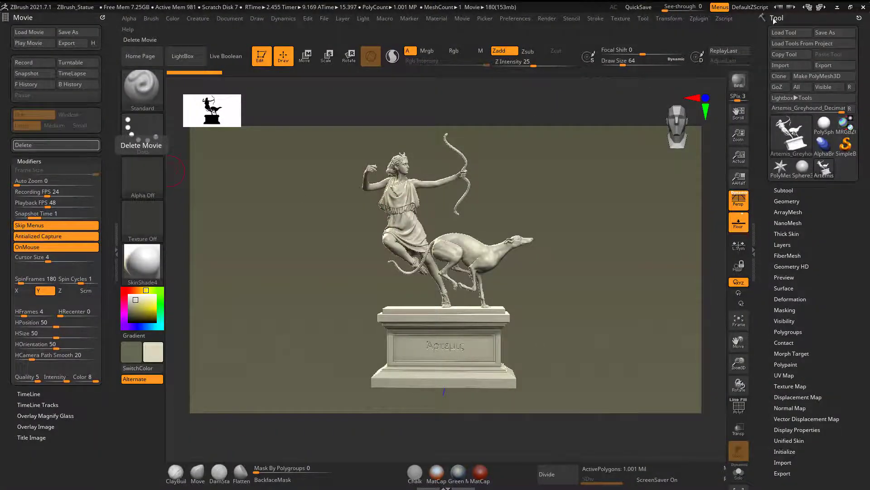
- Shrink and move the ZBrush window to reveal the desktop, and delete the PDF file there
{"action": "left_click", "coordinate": [850, 8]}
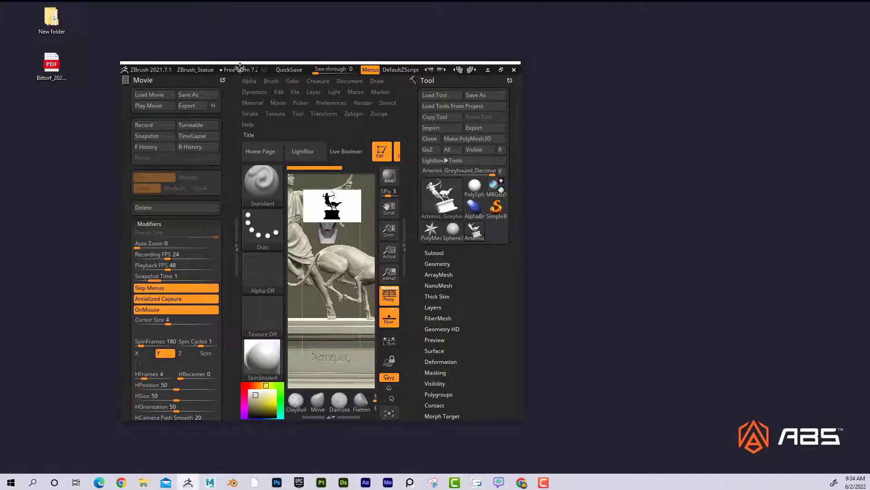
{"action": "left_click_drag", "start_coordinate": [240, 68], "coordinate": [348, 81]}
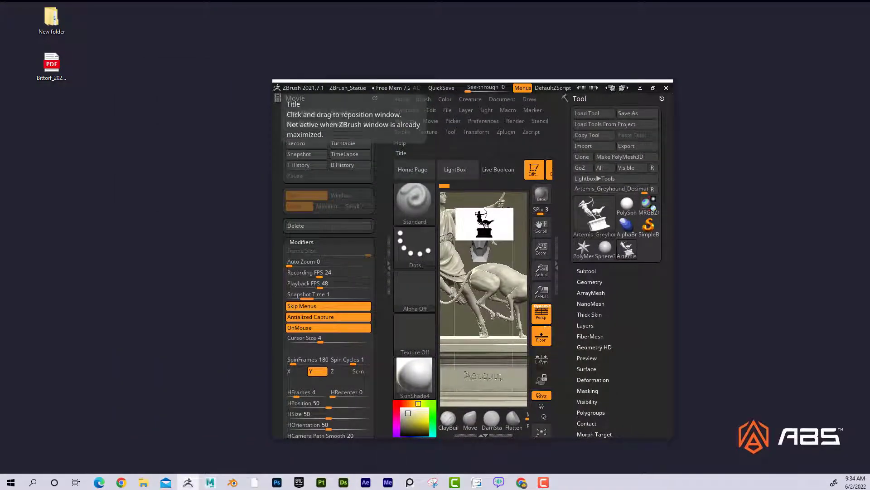
{"action": "left_click", "coordinate": [51, 64]}
{"action": "key", "text": "Delete"}
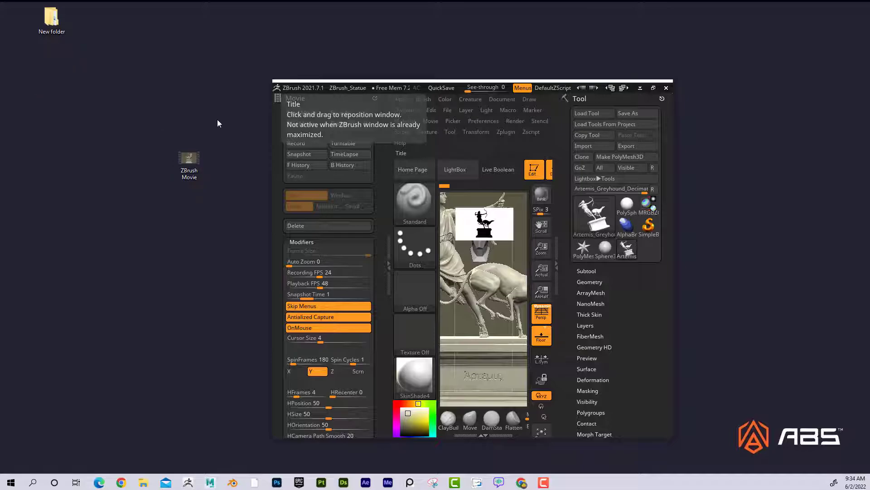
- Play the exported ZBrush Movie from the desktop and check its file properties
{"action": "double_click", "coordinate": [198, 157]}
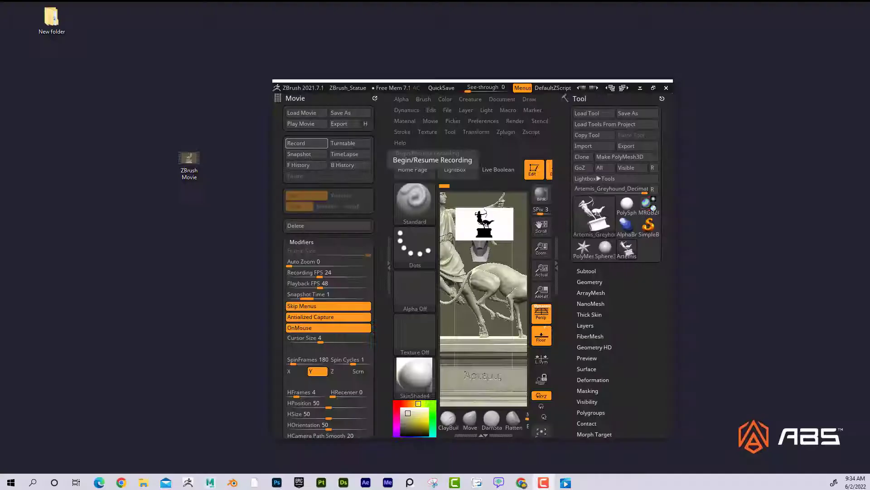
{"action": "left_click", "coordinate": [193, 159]}
{"action": "right_click", "coordinate": [192, 159]}
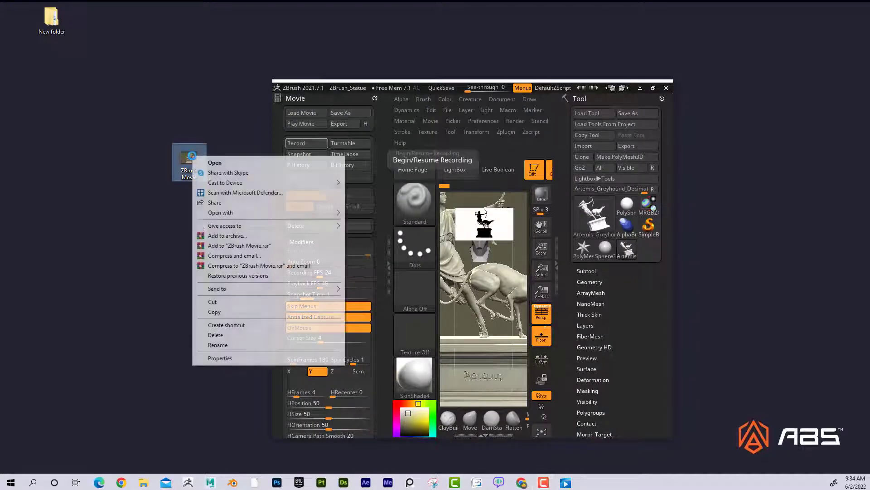
{"action": "left_click", "coordinate": [233, 359]}
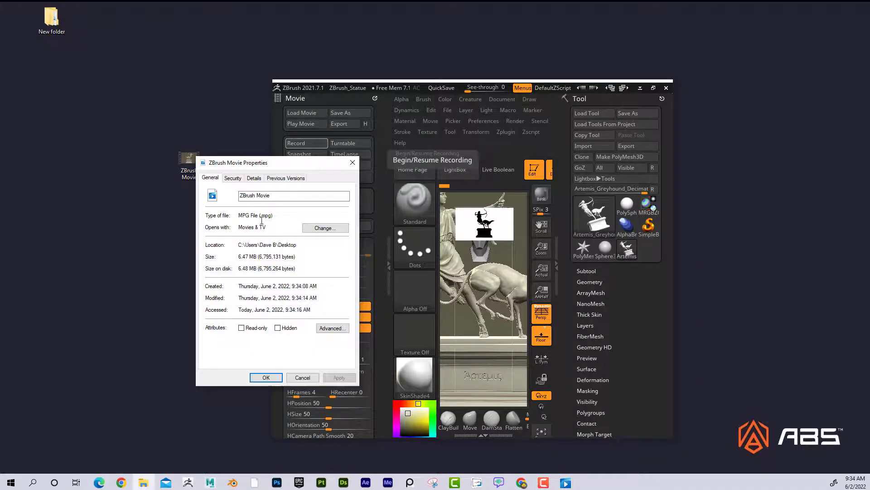
{"action": "left_click", "coordinate": [352, 162]}
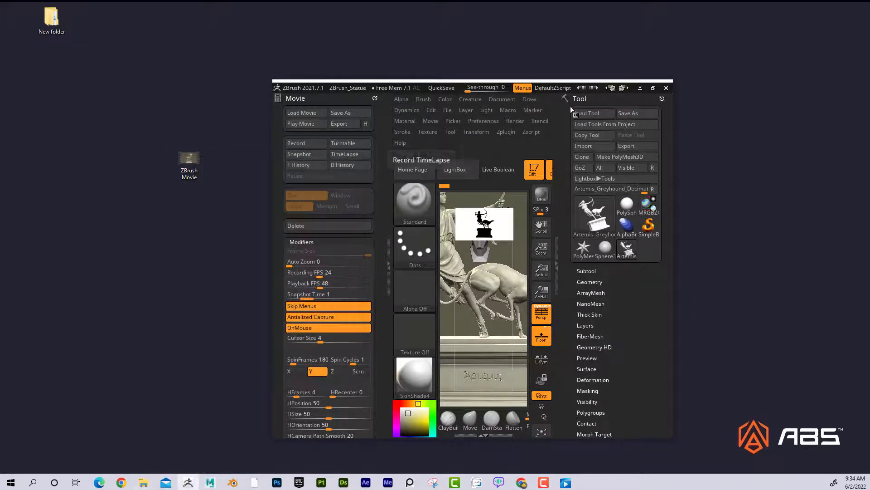
- Save the recorded turntable from the maximized ZBrush window to the Desktop as ZBrush Movie EDIT in ZMovie (*.zmv) format
{"action": "left_click", "coordinate": [653, 88]}
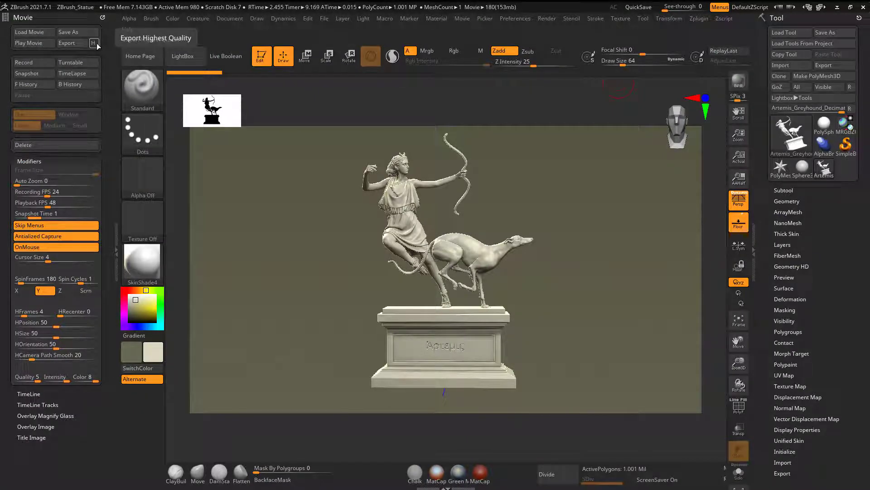
{"action": "left_click", "coordinate": [69, 35]}
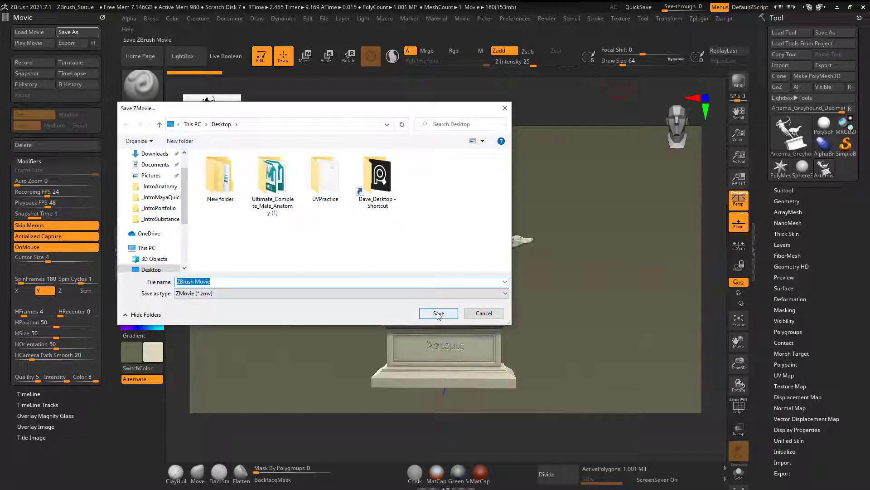
{"action": "left_click", "coordinate": [248, 286]}
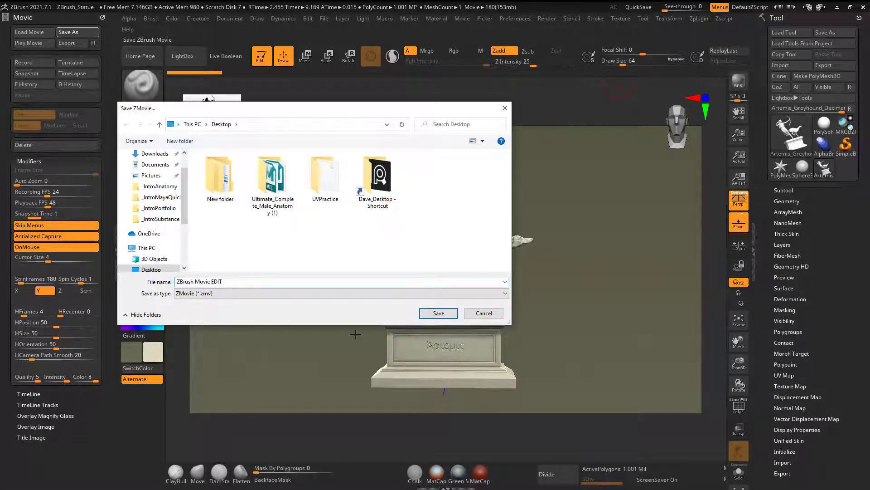
{"action": "left_click", "coordinate": [438, 313]}
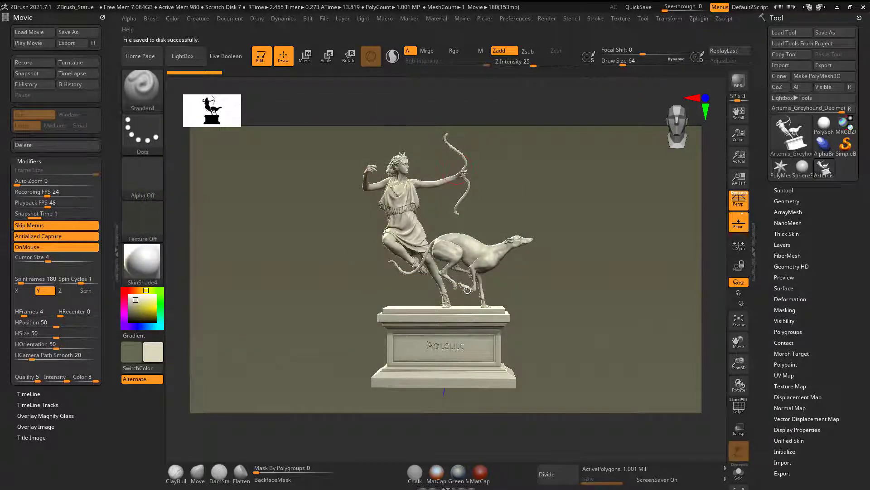
{"action": "left_click", "coordinate": [347, 278]}
- Check which file types the movie export offers, and cancel the export
{"action": "left_click", "coordinate": [71, 44]}
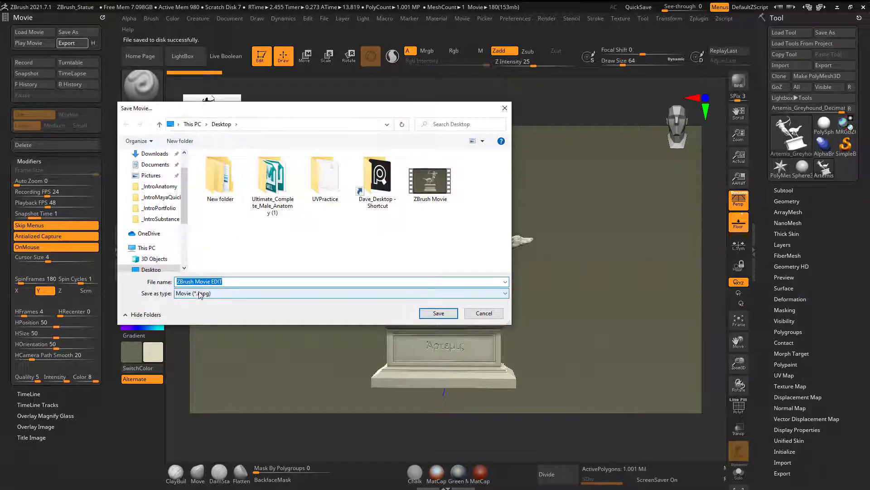
{"action": "left_click", "coordinate": [200, 294]}
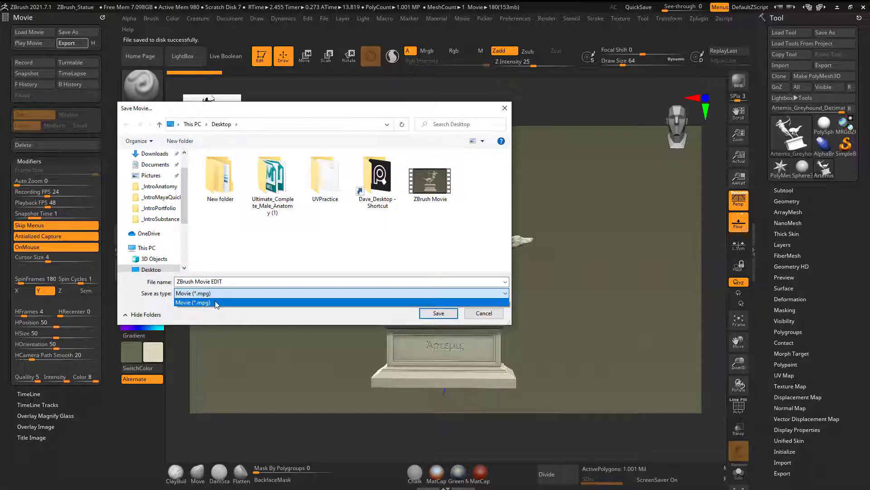
{"action": "left_click", "coordinate": [484, 315]}
{"action": "left_click", "coordinate": [484, 315]}
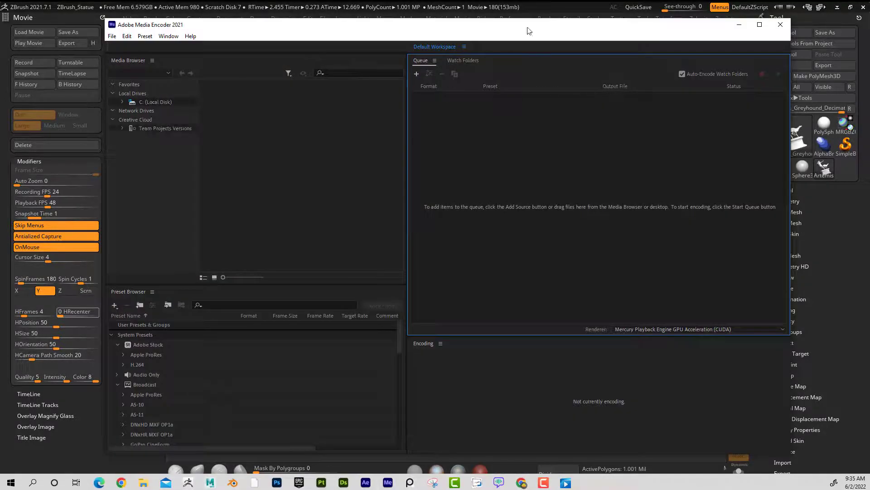
- Switch to Adobe Media Encoder, queue the desktop's ZBrush Movie.mpg, and encode it to MP4 with H.264 and Match Source - High bitrate
{"action": "left_click_drag", "start_coordinate": [528, 31], "coordinate": [525, 26]}
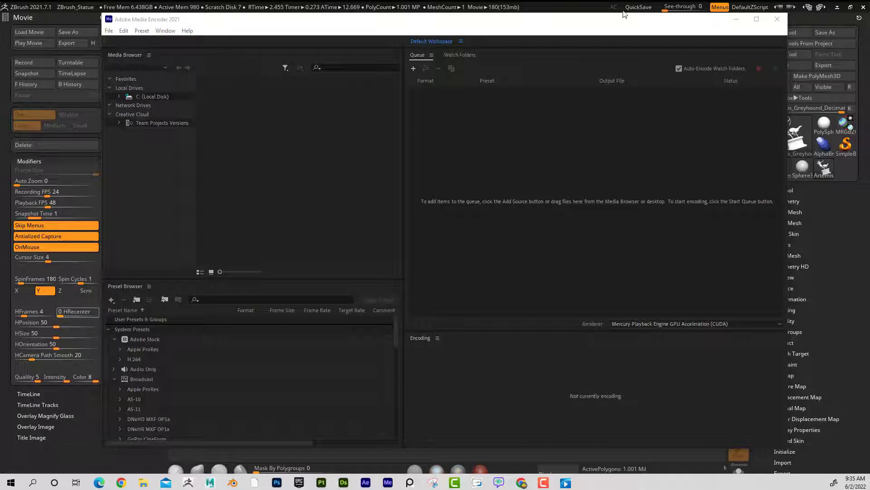
{"action": "left_click", "coordinate": [837, 7]}
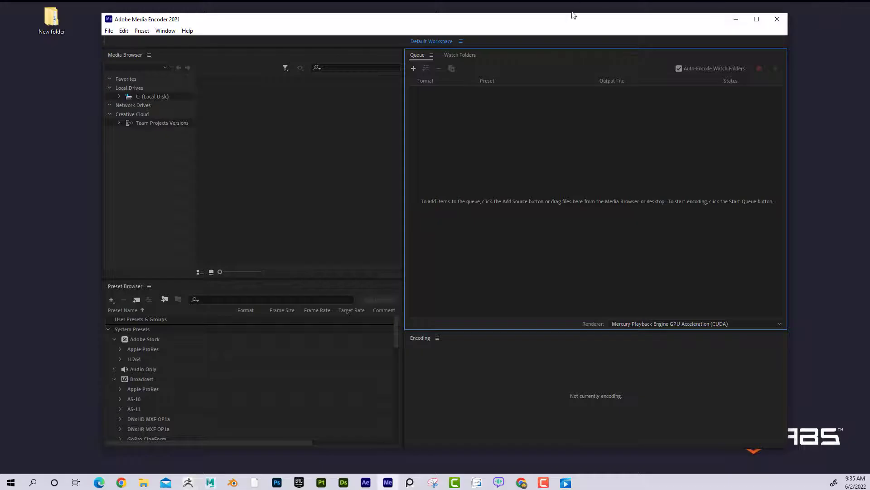
{"action": "left_click_drag", "start_coordinate": [506, 22], "coordinate": [633, 24]}
{"action": "left_click_drag", "start_coordinate": [198, 156], "coordinate": [609, 182]}
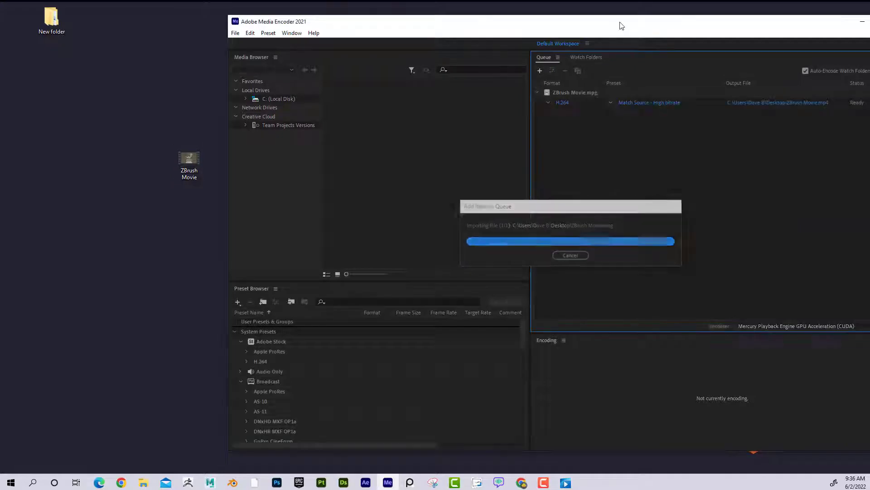
{"action": "left_click_drag", "start_coordinate": [611, 26], "coordinate": [474, 22]}
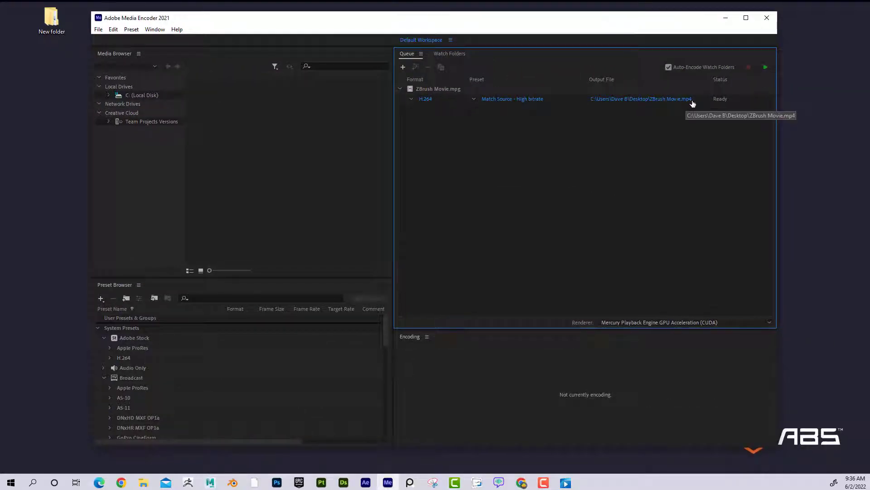
{"action": "left_click", "coordinate": [765, 67]}
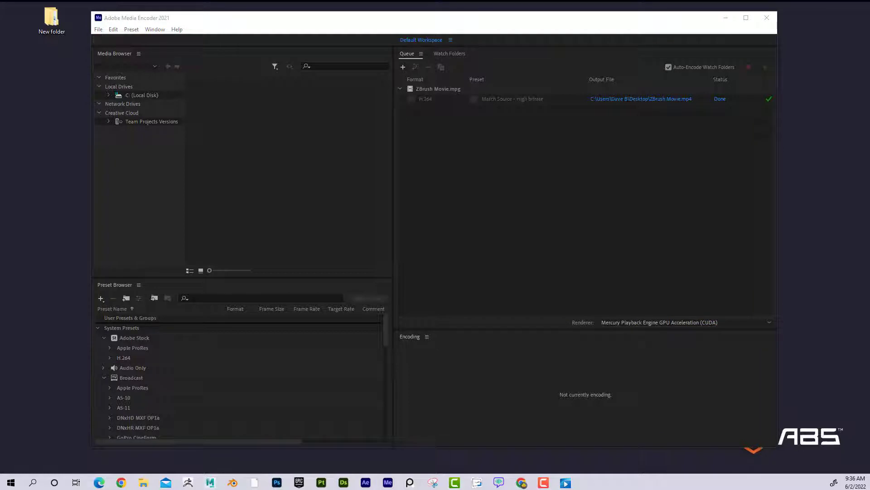
- Place the encoded MP4 below the original movie on the desktop and check its file properties
{"action": "left_click_drag", "start_coordinate": [329, 26], "coordinate": [501, 75]}
{"action": "left_click_drag", "start_coordinate": [125, 194], "coordinate": [189, 206]}
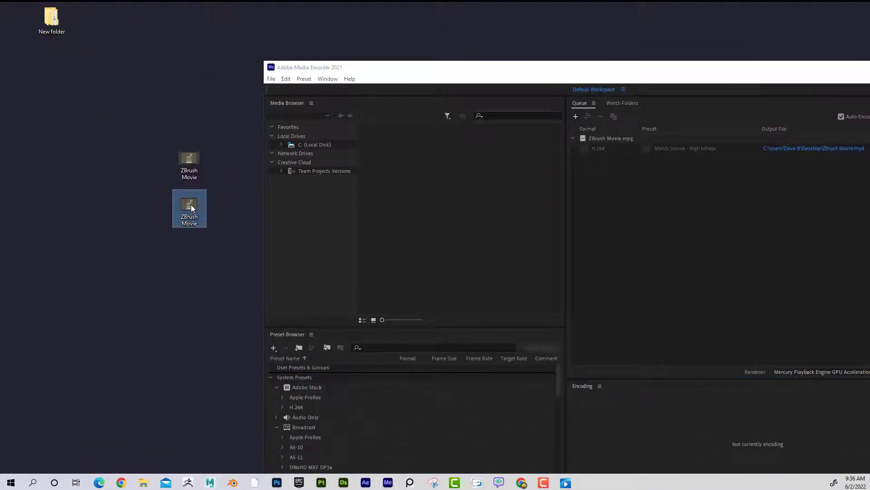
{"action": "right_click", "coordinate": [191, 205]}
{"action": "left_click", "coordinate": [222, 407]}
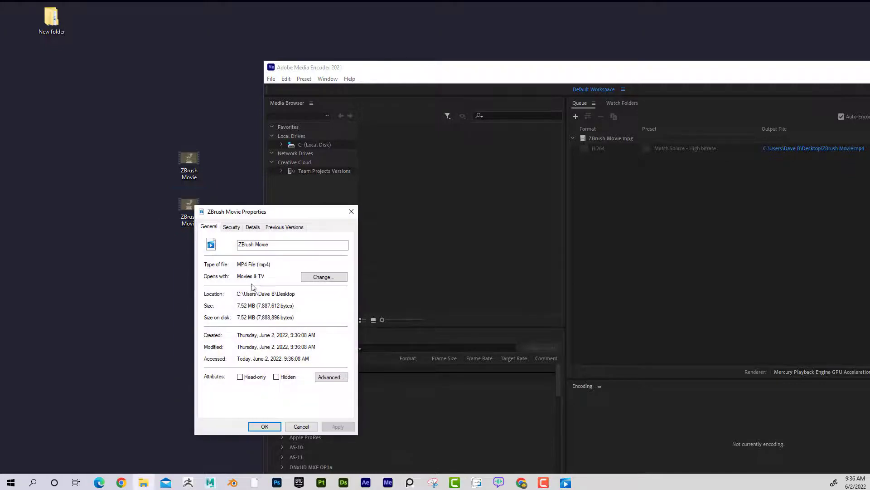
{"action": "left_click", "coordinate": [351, 212]}
- Play the encoded MP4 turntable through, close the player, and bring the Media Encoder window fully back into view
{"action": "double_click", "coordinate": [189, 208]}
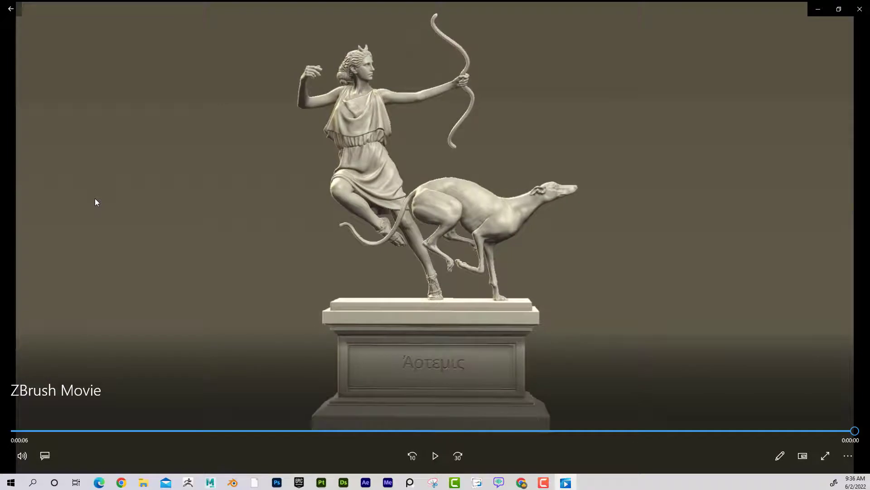
{"action": "left_click", "coordinate": [860, 9]}
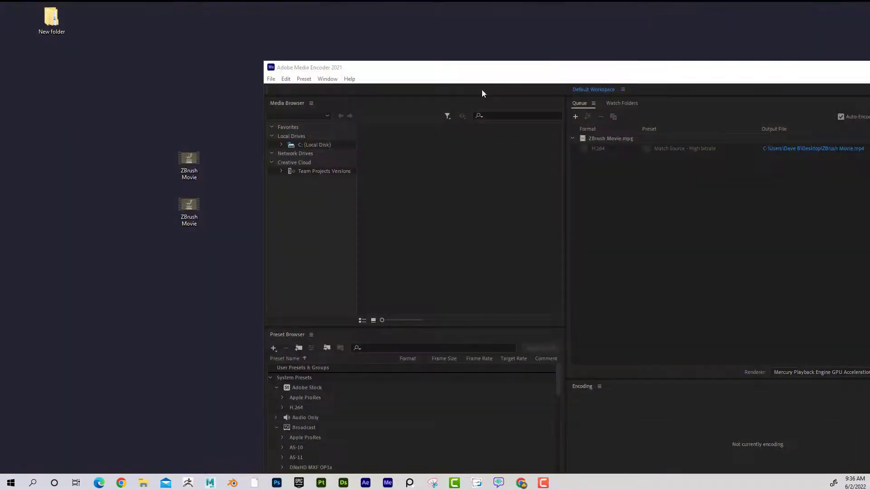
{"action": "left_click_drag", "start_coordinate": [624, 76], "coordinate": [485, 50]}
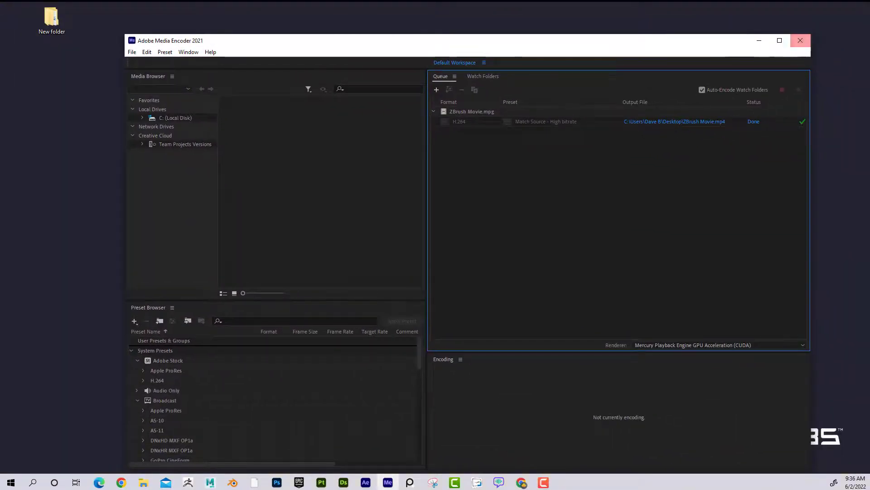